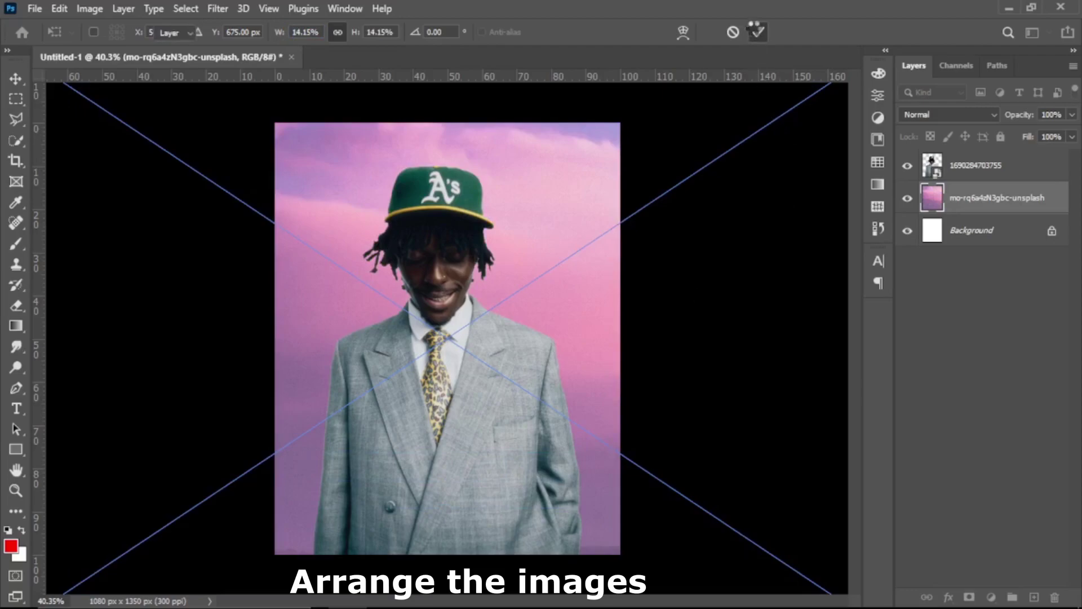
# Accept the pink sky placement, then place the shea-rouda city image at about 30% scale with its skyline behind the man.
pyautogui.click(758, 31)
pyautogui.click(386, 593)
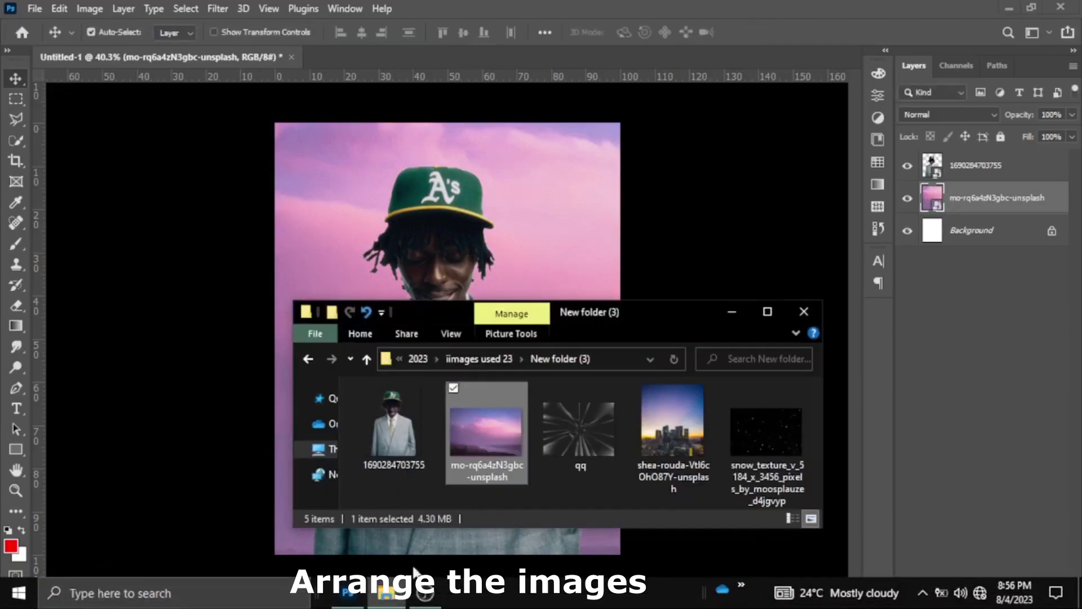
pyautogui.click(661, 448)
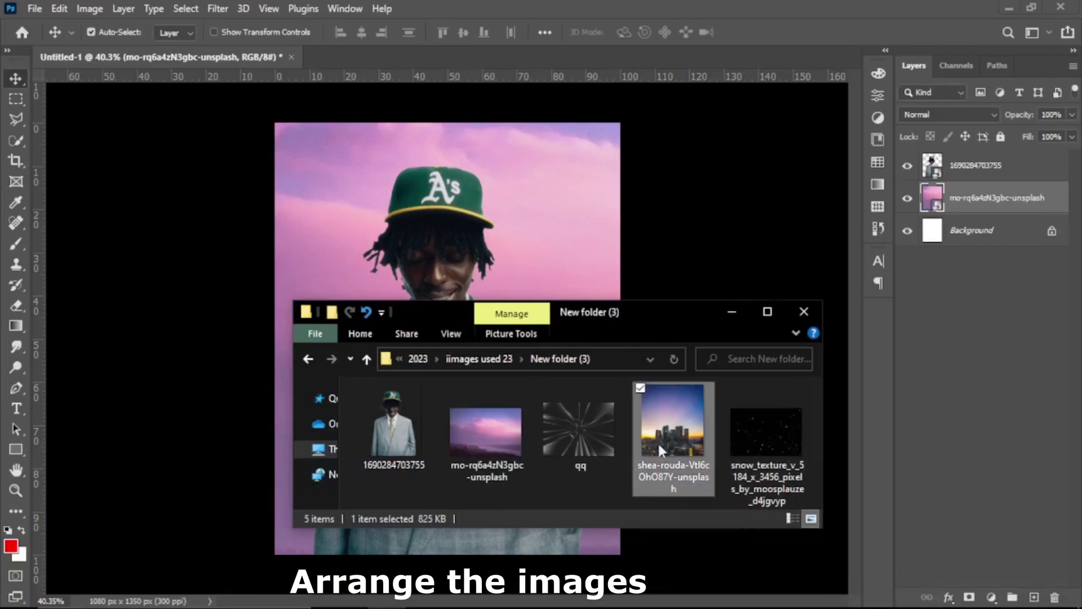
pyautogui.click(523, 566)
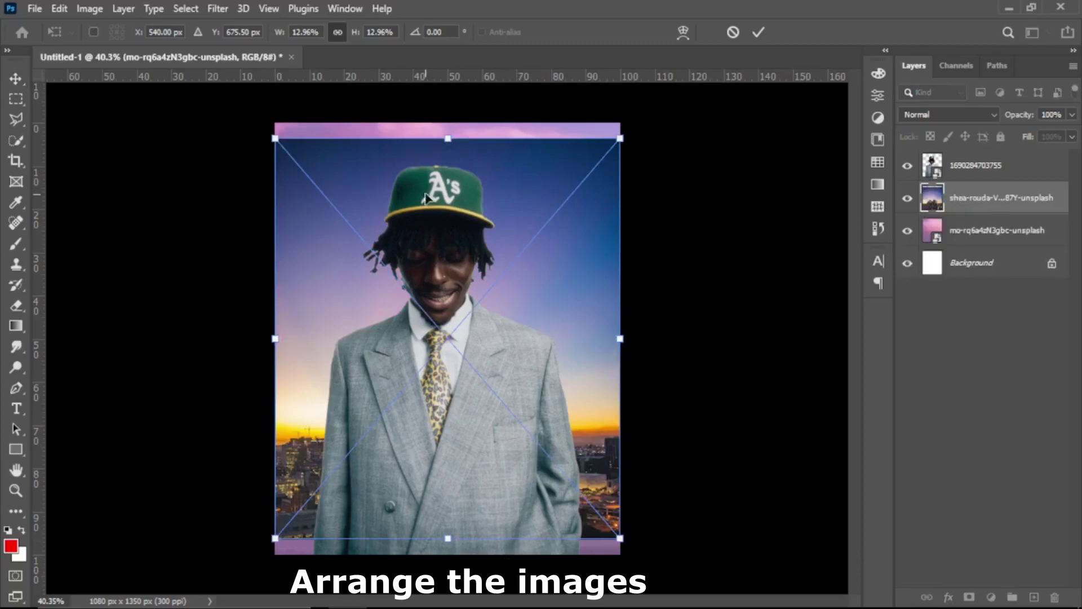
pyautogui.moveTo(280, 38); pyautogui.dragTo(297, 38)
pyautogui.moveTo(538, 468); pyautogui.dragTo(483, 336)
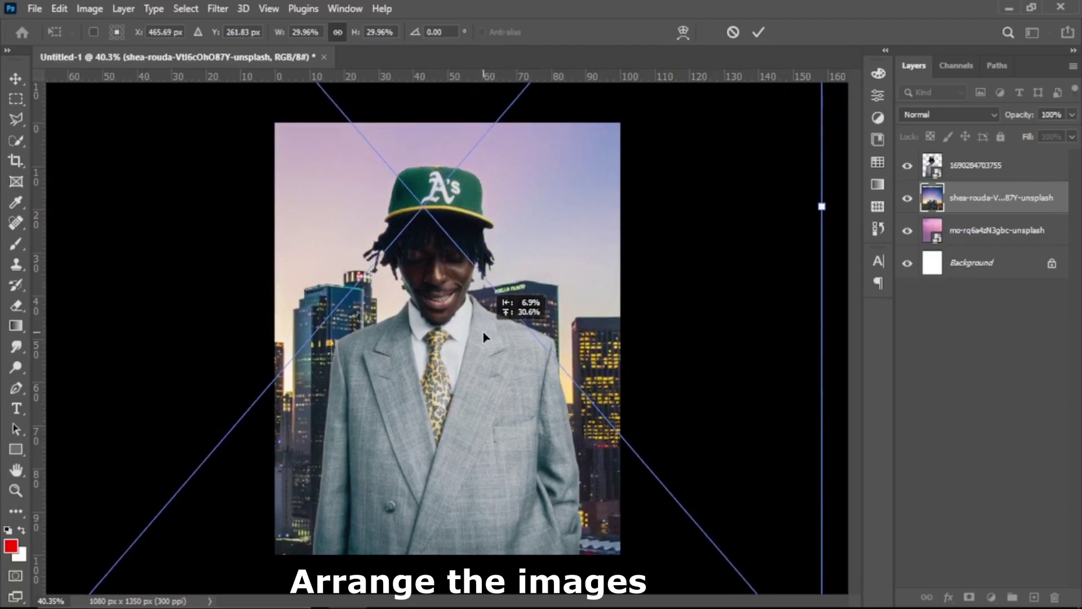
pyautogui.click(758, 34)
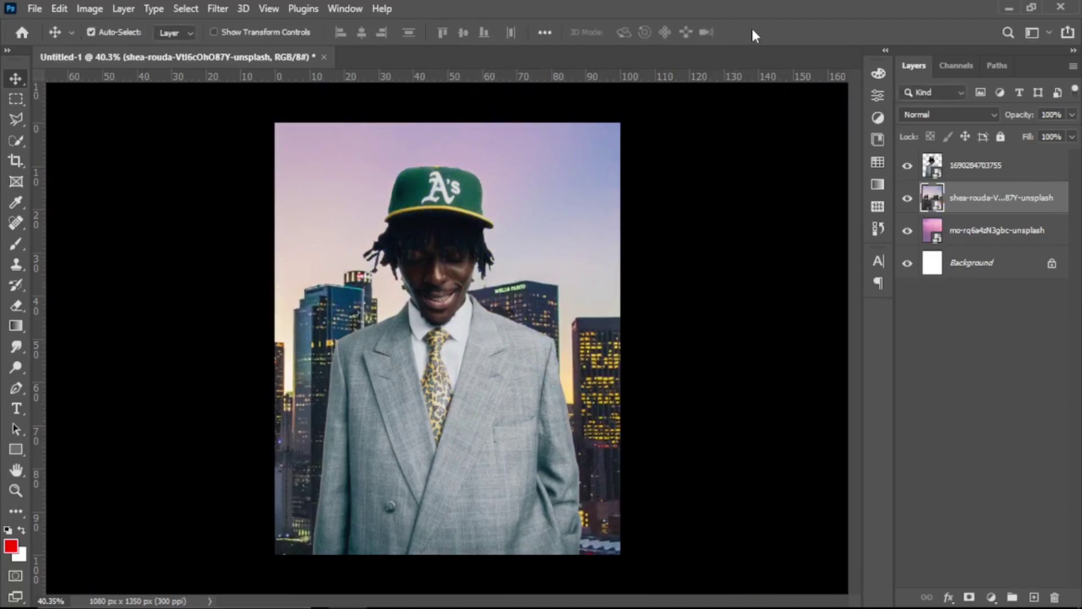
# Set the city layer's blend mode to Soft Light and shift the skyline slightly downward.
pyautogui.click(939, 115)
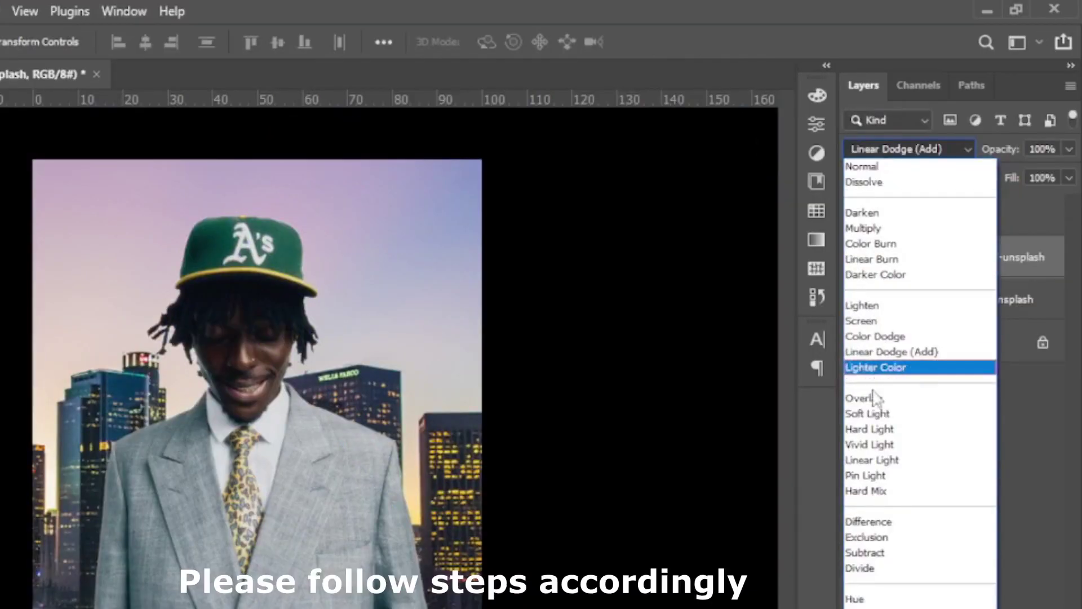
pyautogui.click(871, 414)
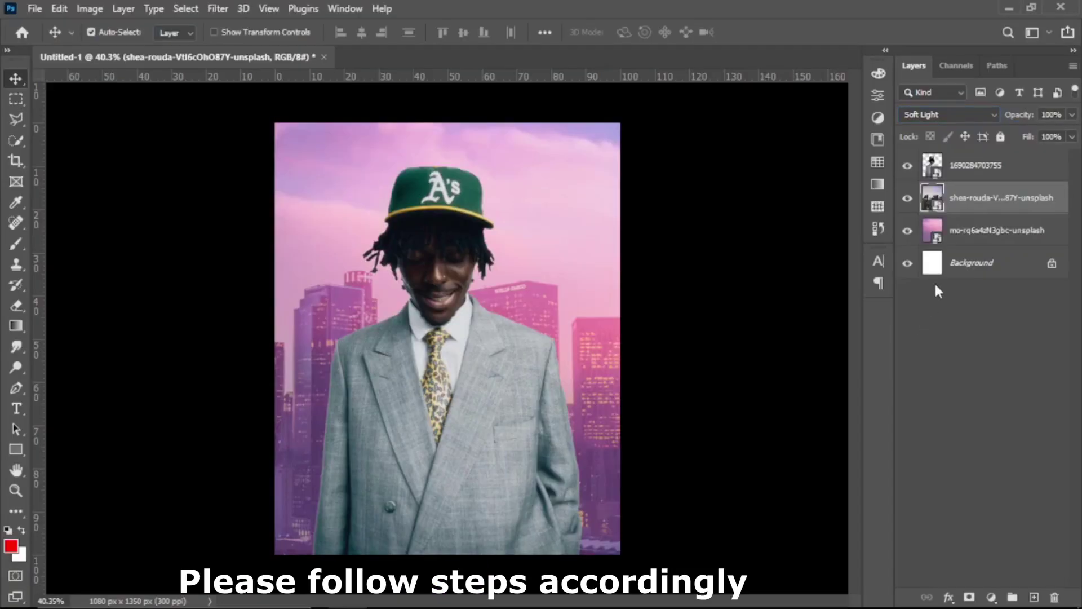
pyautogui.moveTo(595, 442); pyautogui.dragTo(598, 439)
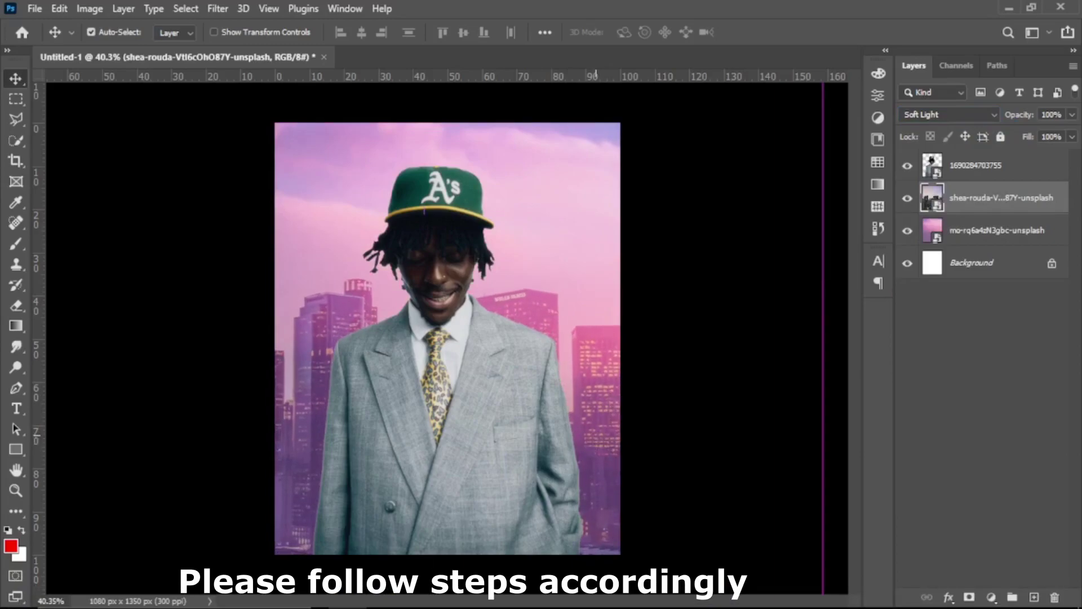
# Place the snow texture image above the city layer at 12% scale and set its blend mode to Soft Light.
pyautogui.click(384, 596)
pyautogui.moveTo(767, 439); pyautogui.dragTo(503, 245)
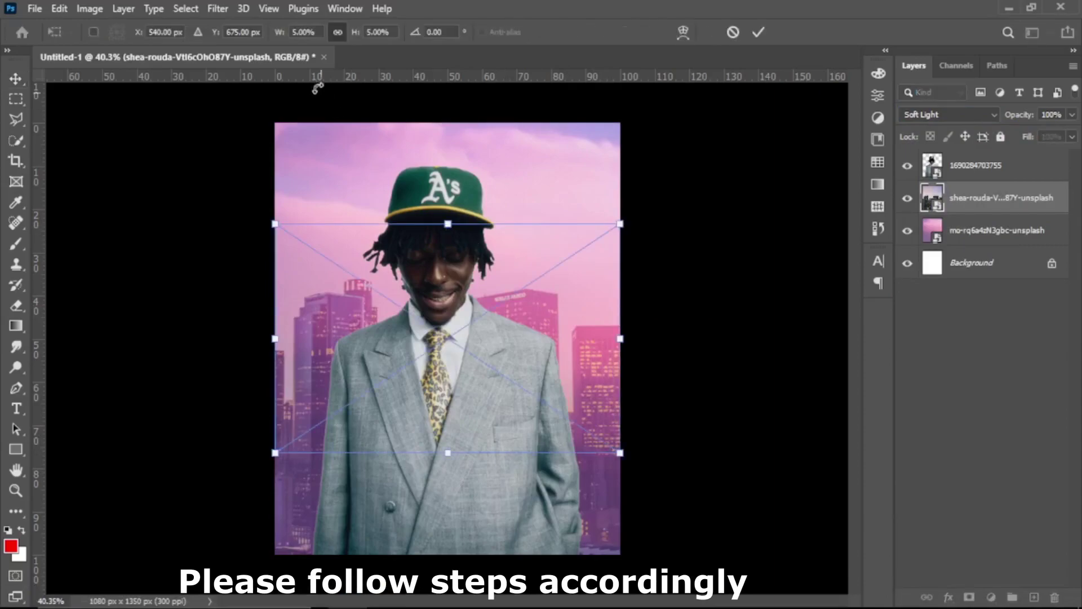
pyautogui.moveTo(281, 36); pyautogui.dragTo(282, 36)
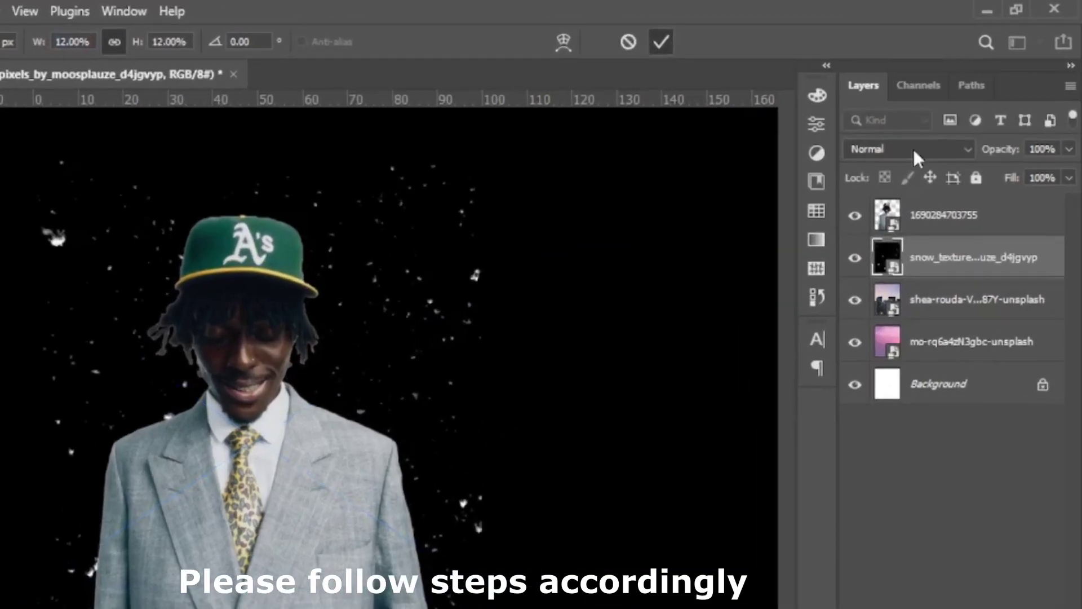
pyautogui.click(951, 115)
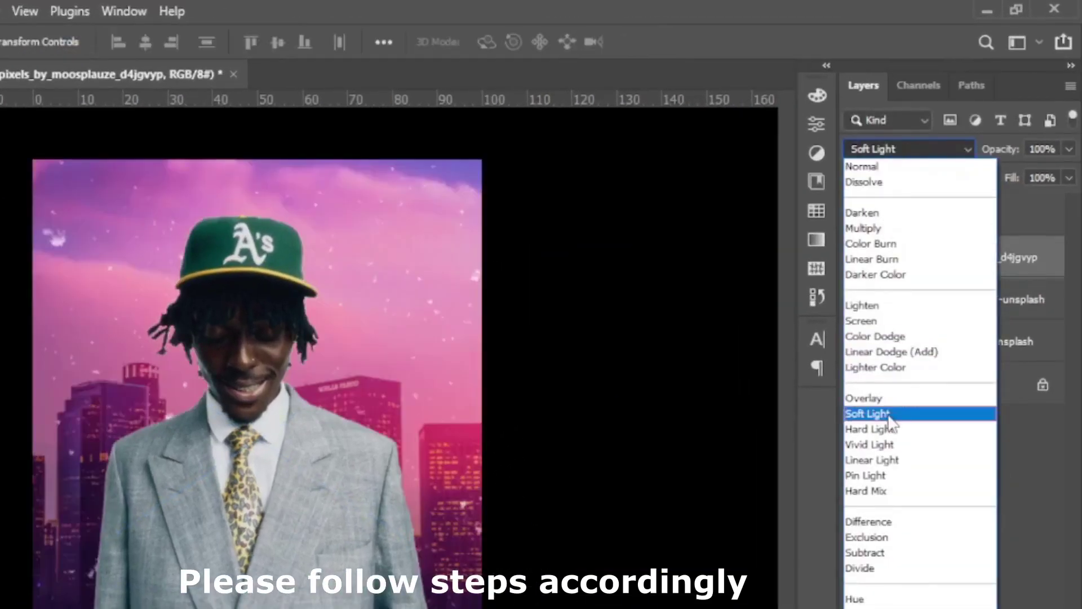
pyautogui.click(888, 414)
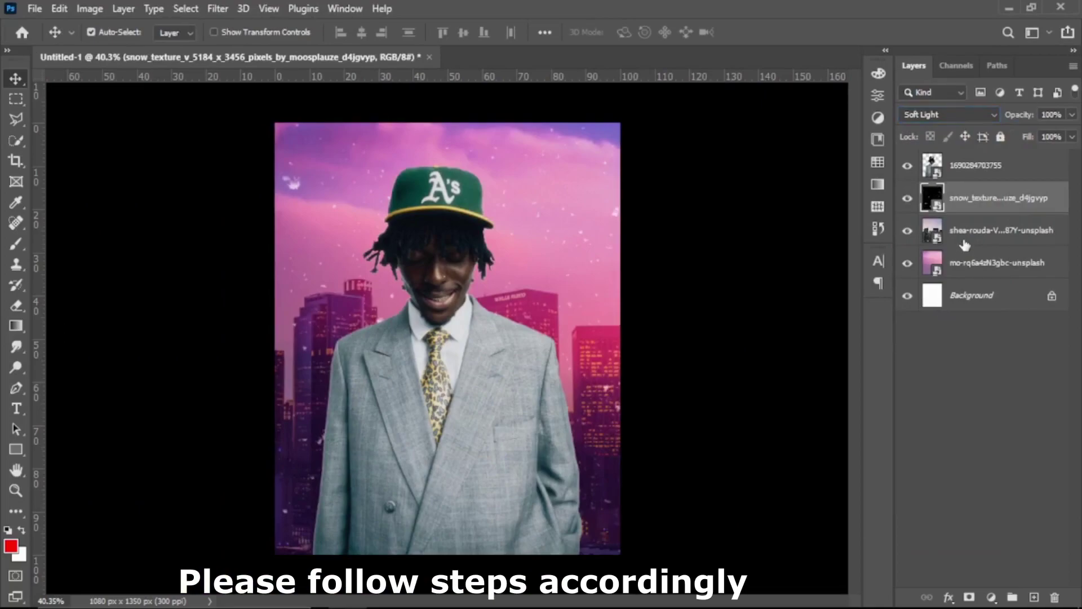
# Apply a Gaussian Blur with a 4.7-pixel radius to the city layer.
pyautogui.click(978, 231)
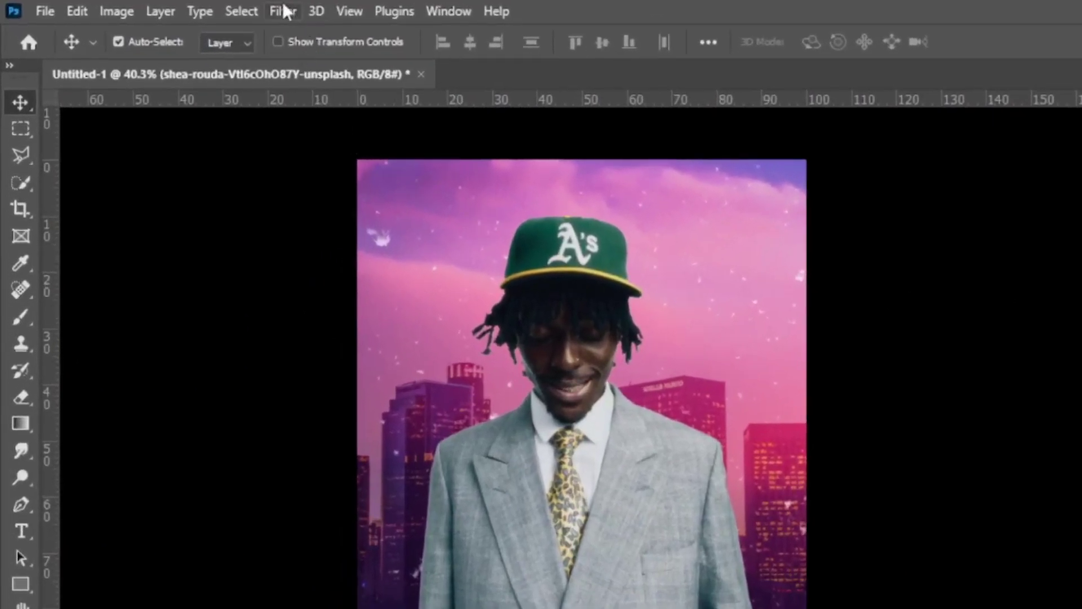
pyautogui.click(218, 8)
pyautogui.moveTo(304, 275)
pyautogui.click(580, 350)
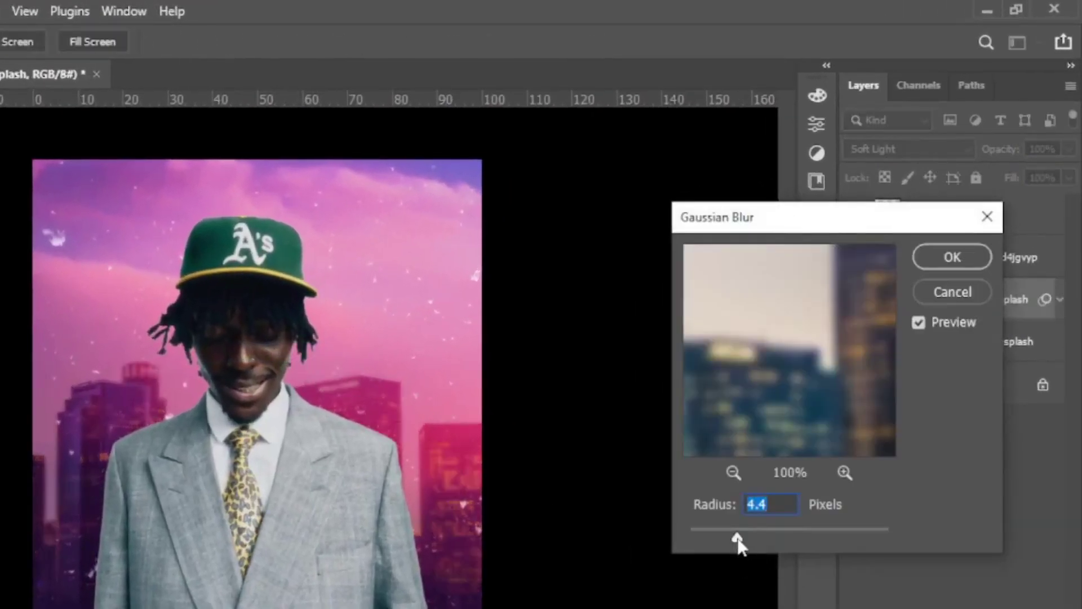
pyautogui.moveTo(739, 539); pyautogui.dragTo(742, 541)
pyautogui.click(937, 259)
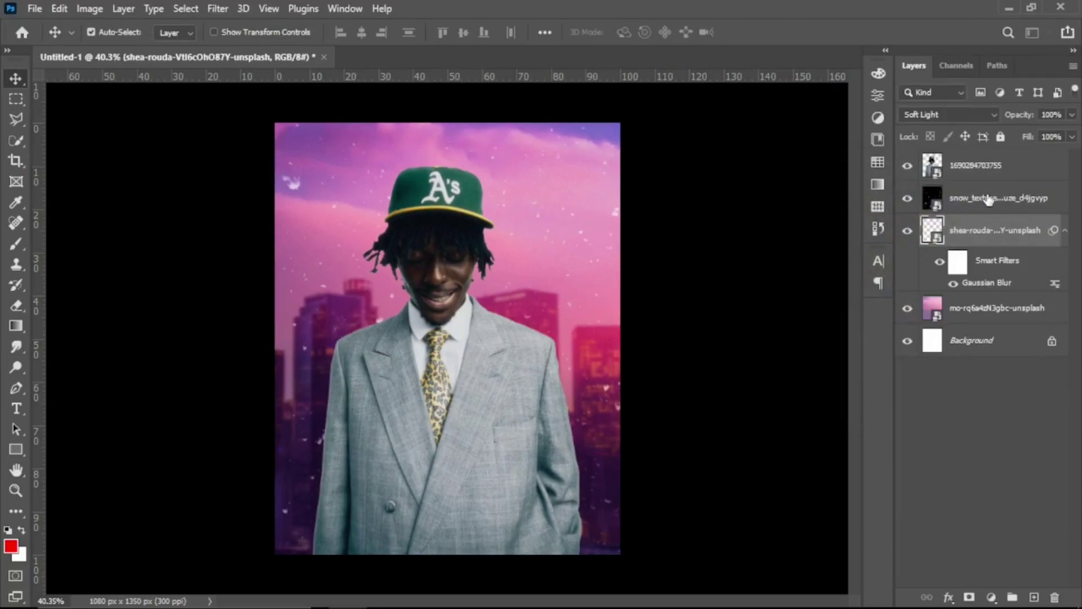
# Apply a Gaussian Blur to the snow texture layer with a smaller radius than the city layer's.
pyautogui.click(992, 203)
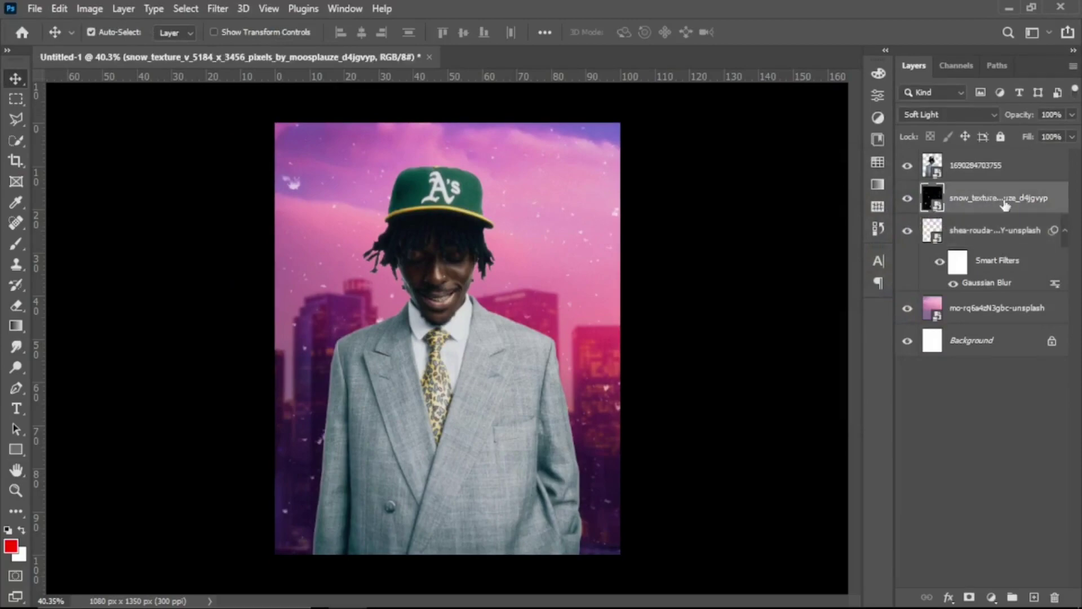
pyautogui.click(218, 9)
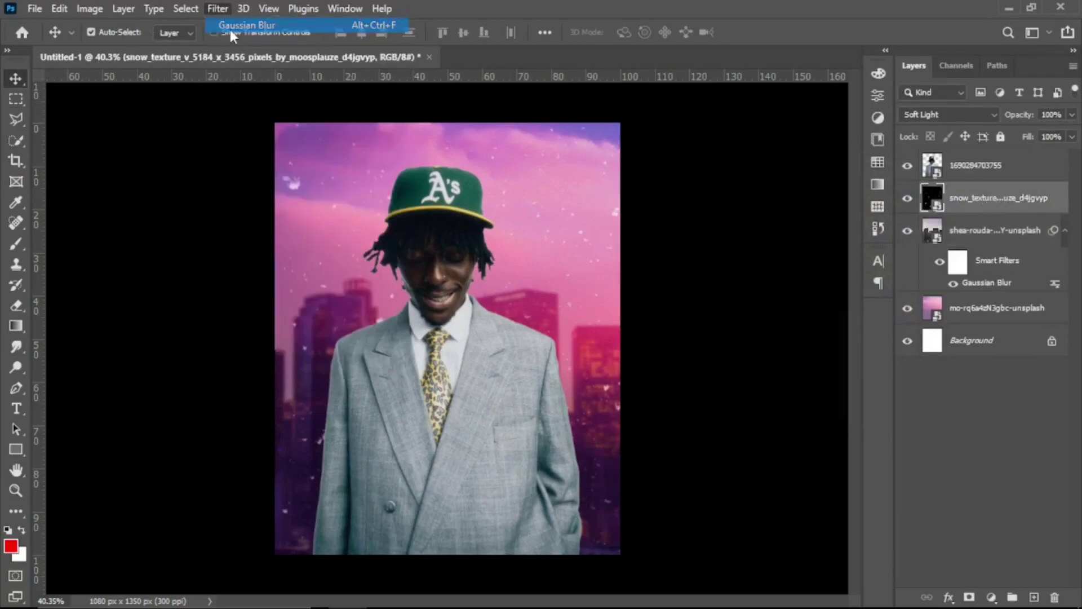
pyautogui.click(232, 27)
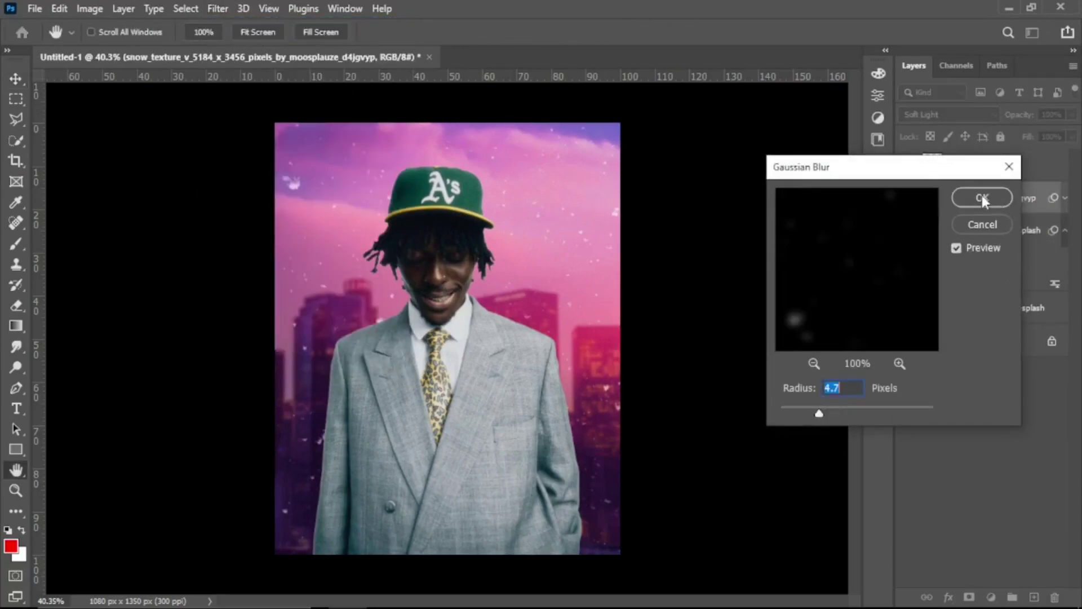
pyautogui.click(804, 411)
pyautogui.click(981, 197)
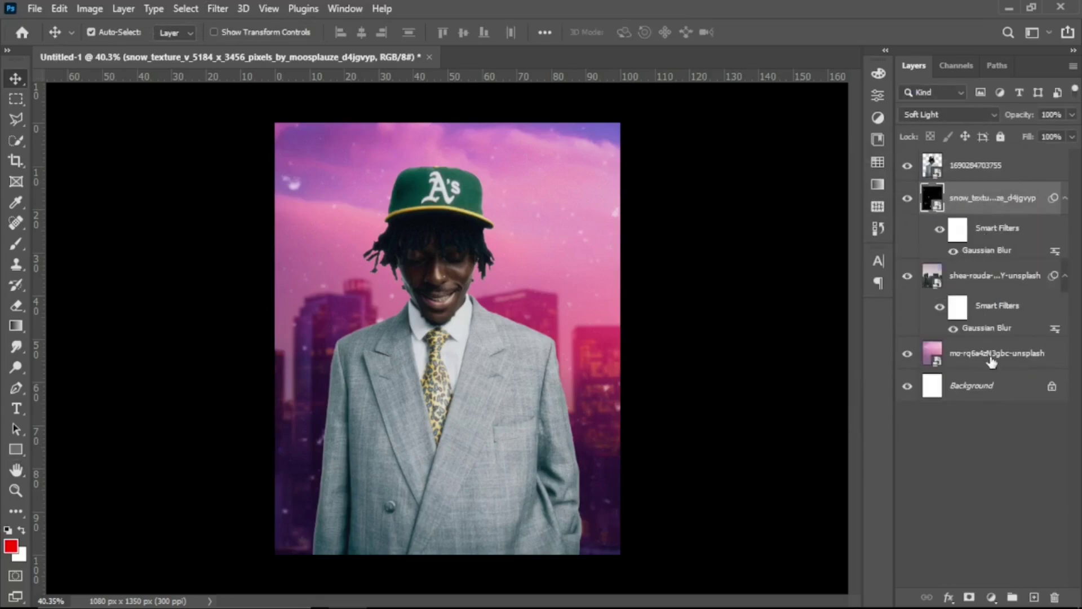
# Group the snow, city and pink sky layers, name the group BG, and toggle its visibility to check it.
pyautogui.keyDown('shift'); pyautogui.click(991, 354); pyautogui.keyUp('shift')
pyautogui.hotkey('ctrl', 'g')
pyautogui.doubleClick(966, 193)
pyautogui.write('BG')
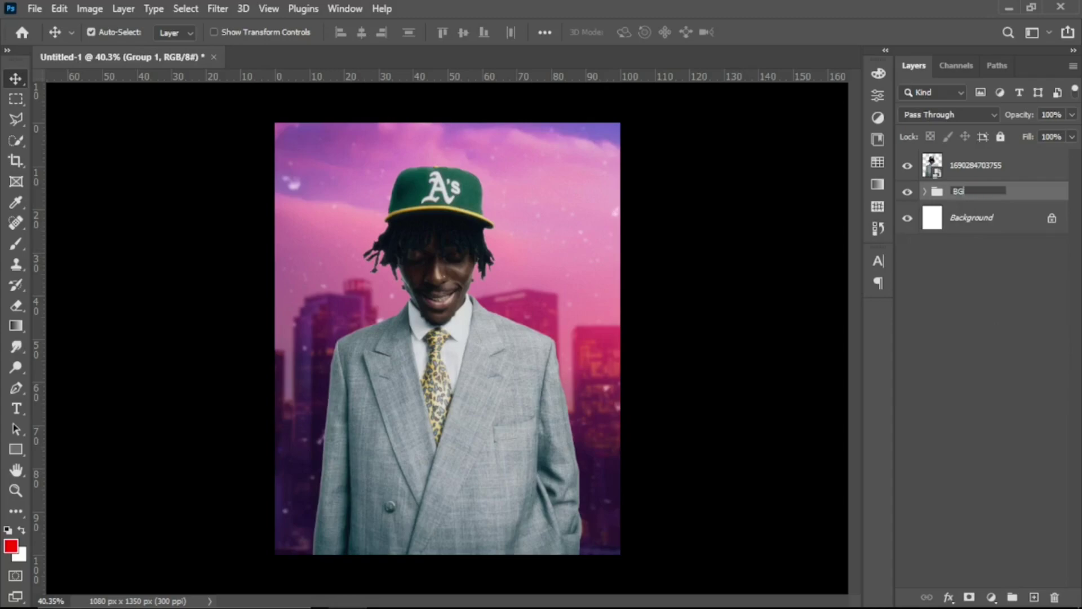
pyautogui.press('Return')
pyautogui.click(907, 192)
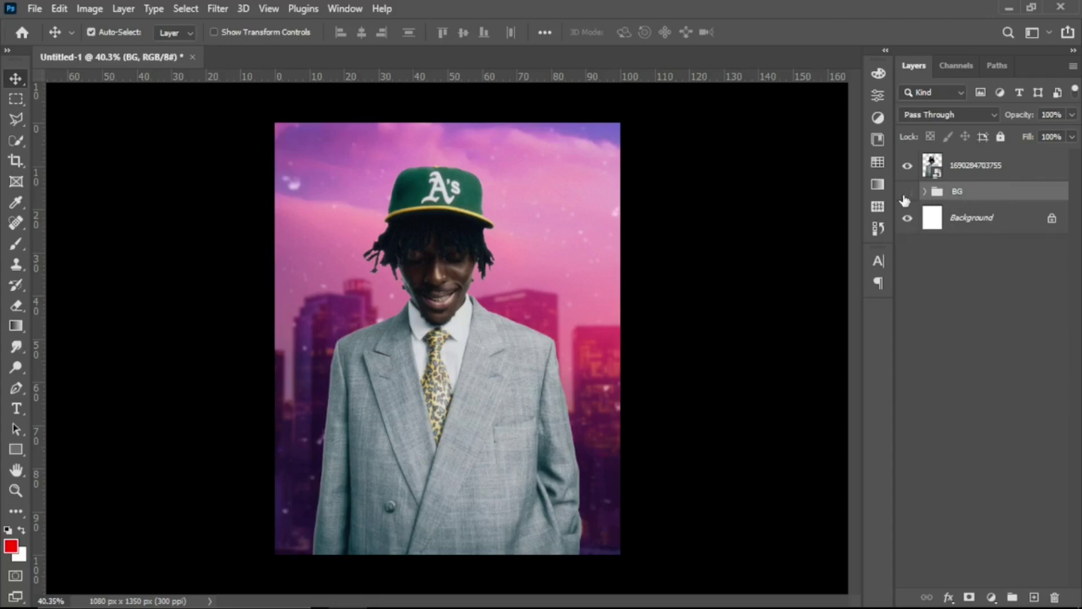
pyautogui.click(907, 193)
# Open the man's layer in the Camera Raw Filter and smooth his skin by strongly raising Noise Reduction.
pyautogui.click(959, 167)
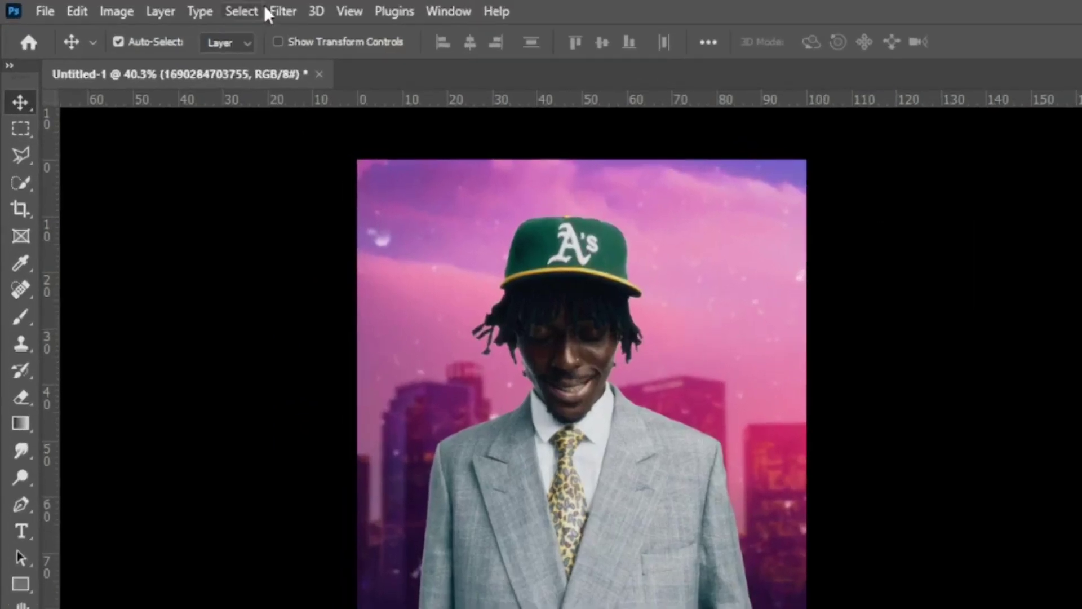
pyautogui.click(217, 9)
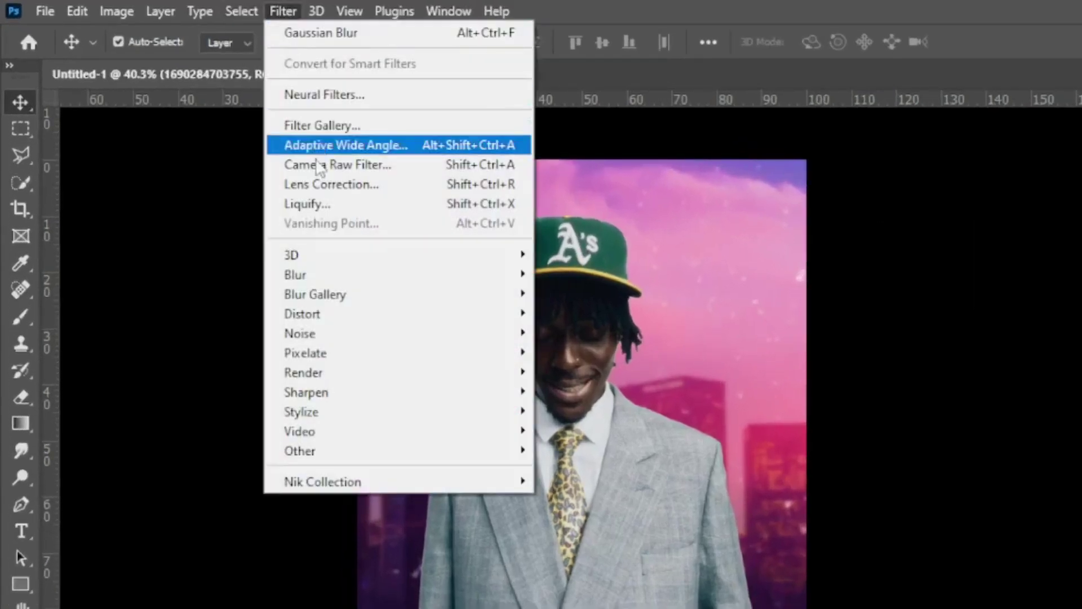
pyautogui.click(387, 169)
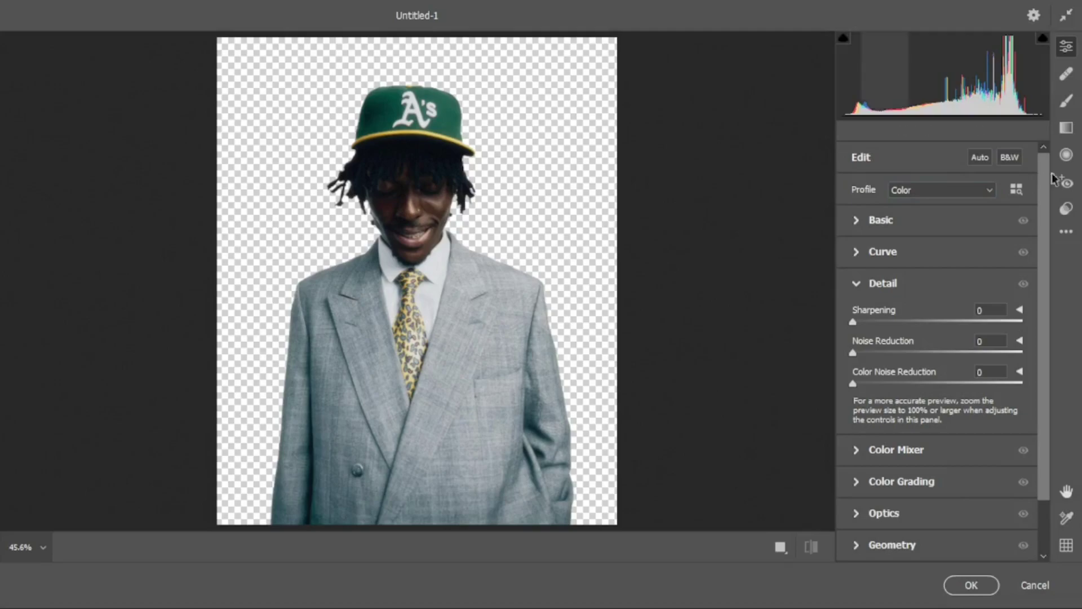
pyautogui.click(857, 284)
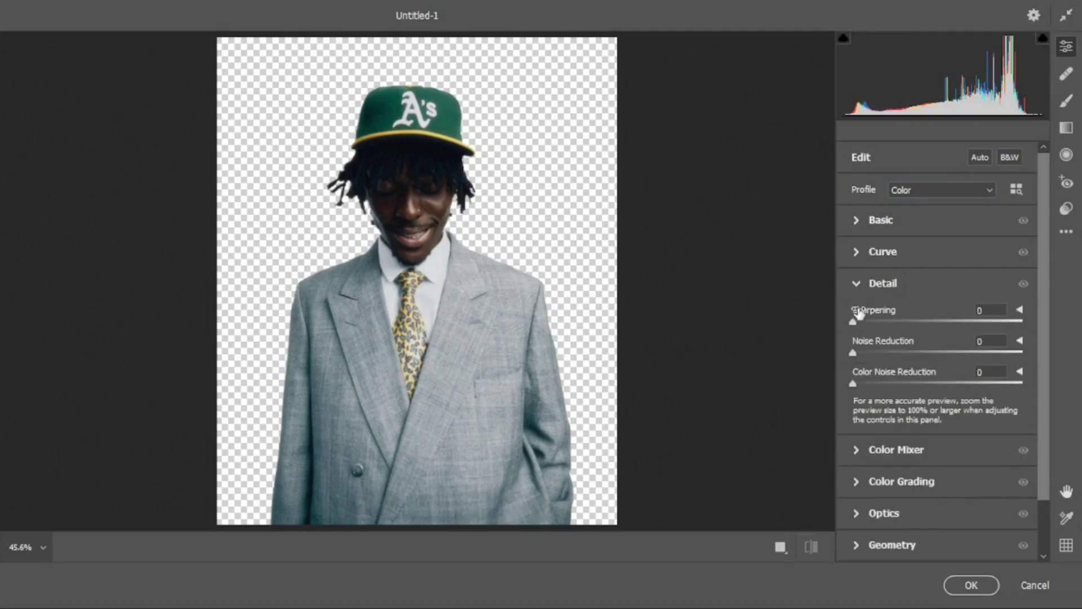
pyautogui.click(972, 352)
pyautogui.click(417, 168)
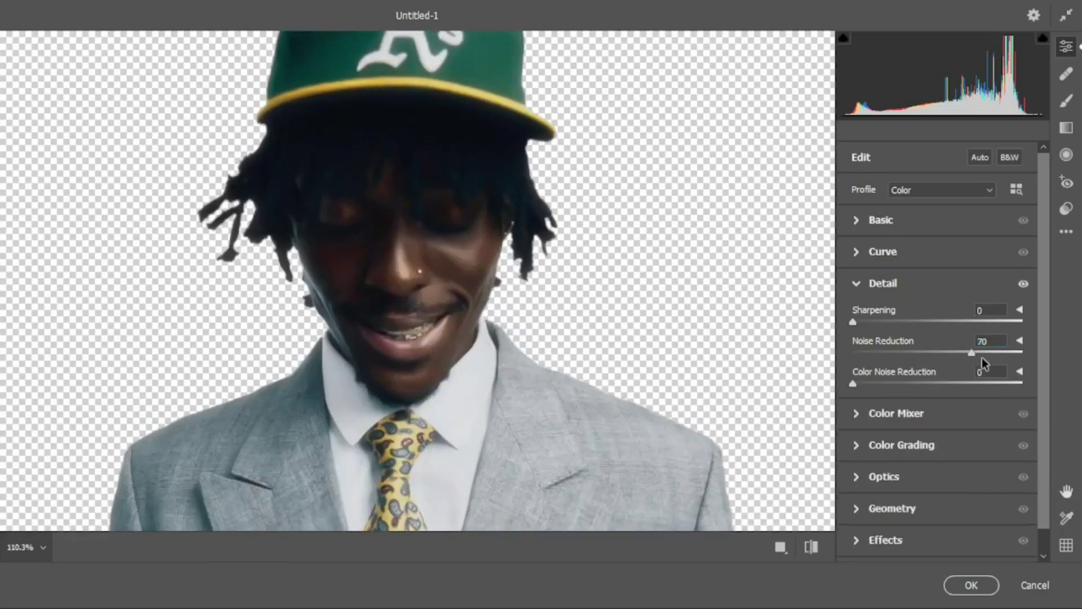
pyautogui.moveTo(911, 354); pyautogui.dragTo(895, 355)
pyautogui.moveTo(999, 354); pyautogui.dragTo(965, 354)
pyautogui.click(855, 283)
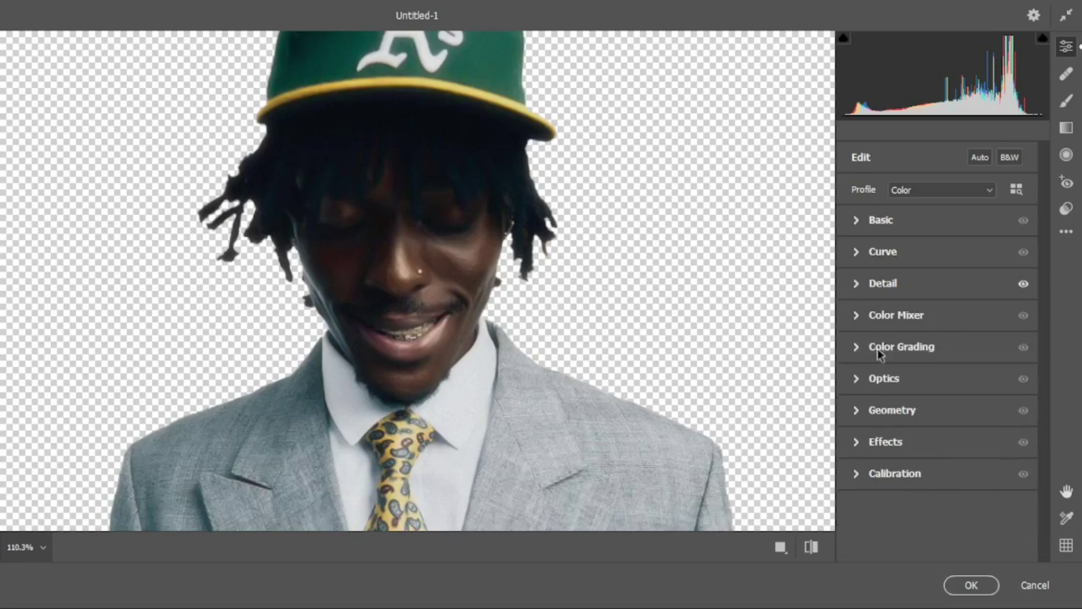
# Raise the man's Saturation slightly in the Basic adjustments and apply the Camera Raw Filter.
pyautogui.click(855, 219)
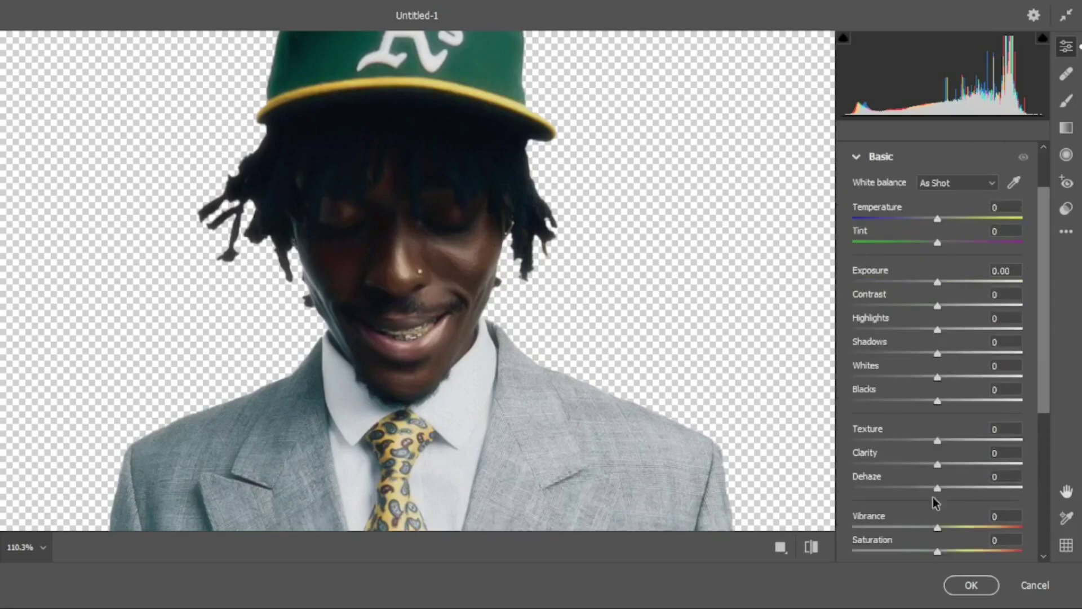
pyautogui.moveTo(938, 550); pyautogui.dragTo(955, 549)
pyautogui.click(971, 585)
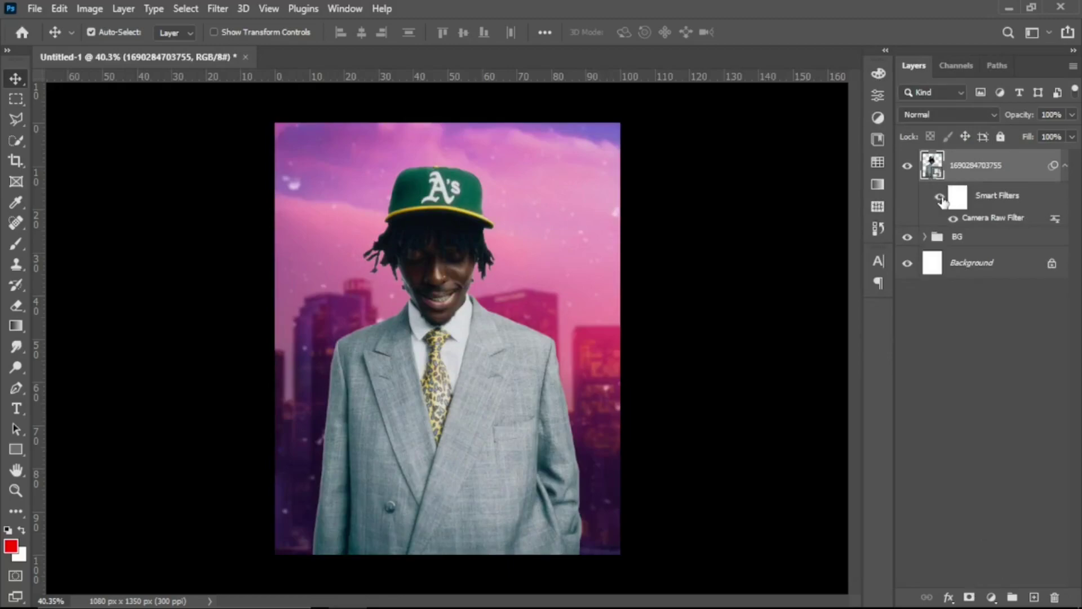
# Place the qq image above the BG group at 5.44% scale so its radiating lines fill the canvas behind the man.
pyautogui.click(965, 241)
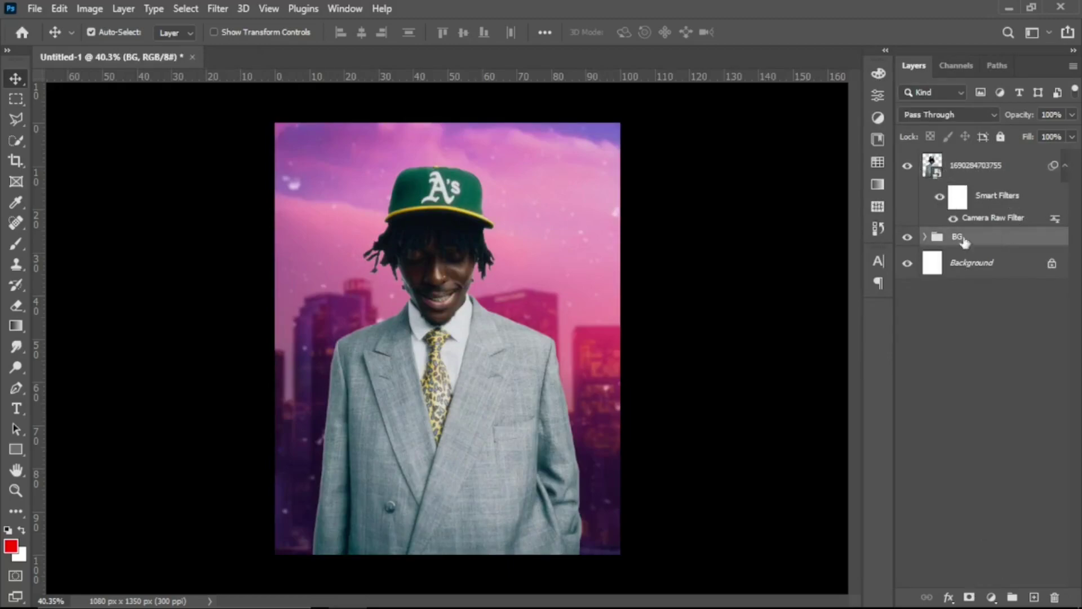
pyautogui.click(382, 591)
pyautogui.click(567, 427)
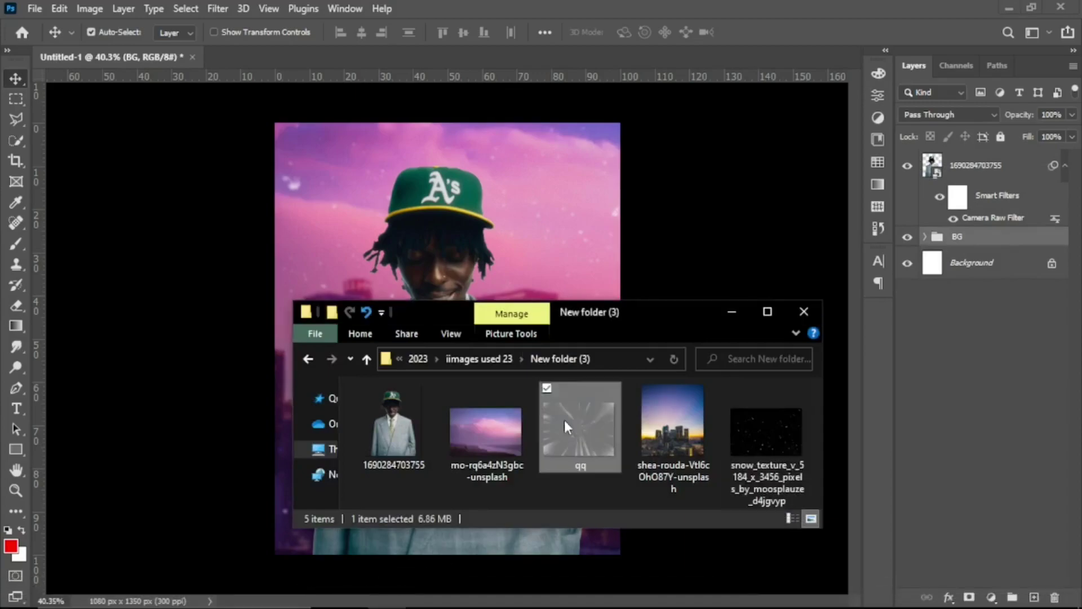
pyautogui.moveTo(567, 426); pyautogui.dragTo(445, 251)
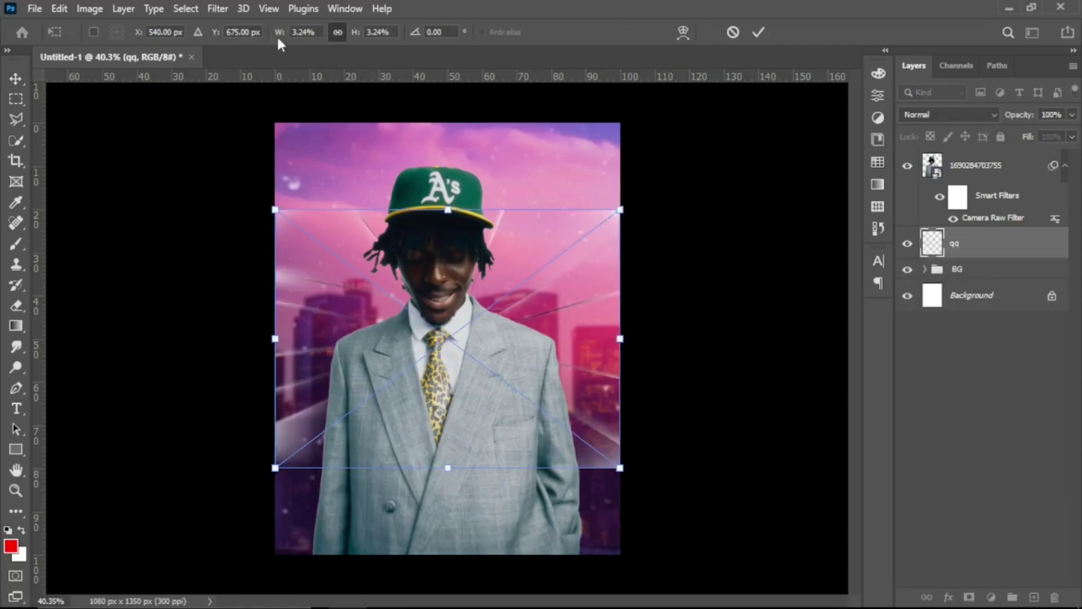
pyautogui.moveTo(282, 36); pyautogui.dragTo(283, 36)
pyautogui.moveTo(613, 210); pyautogui.dragTo(769, 97)
pyautogui.moveTo(286, 473); pyautogui.dragTo(201, 536)
pyautogui.moveTo(519, 389); pyautogui.dragTo(494, 381)
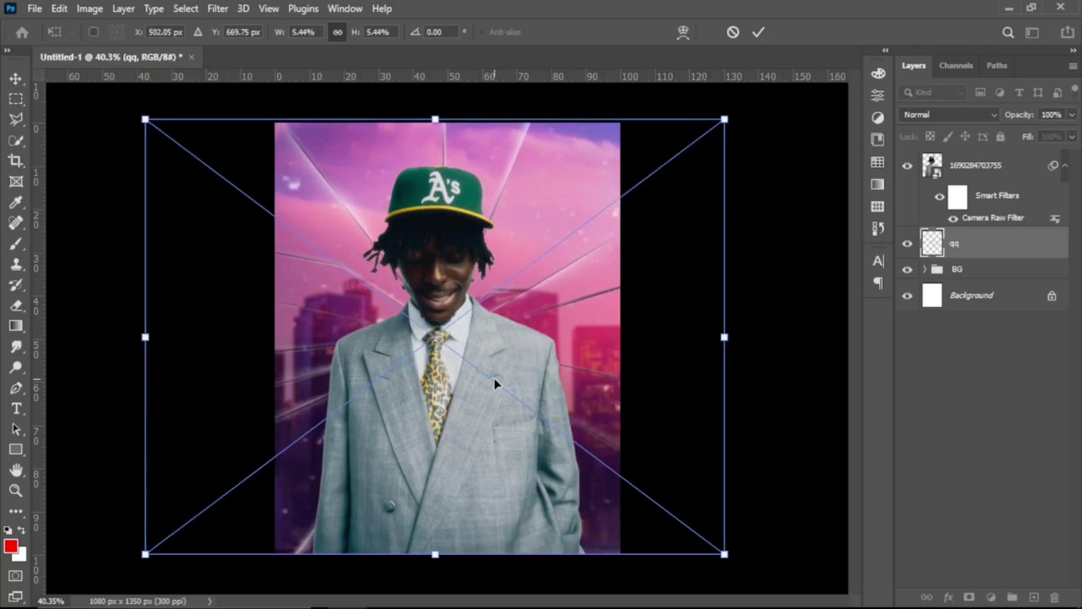
pyautogui.click(748, 34)
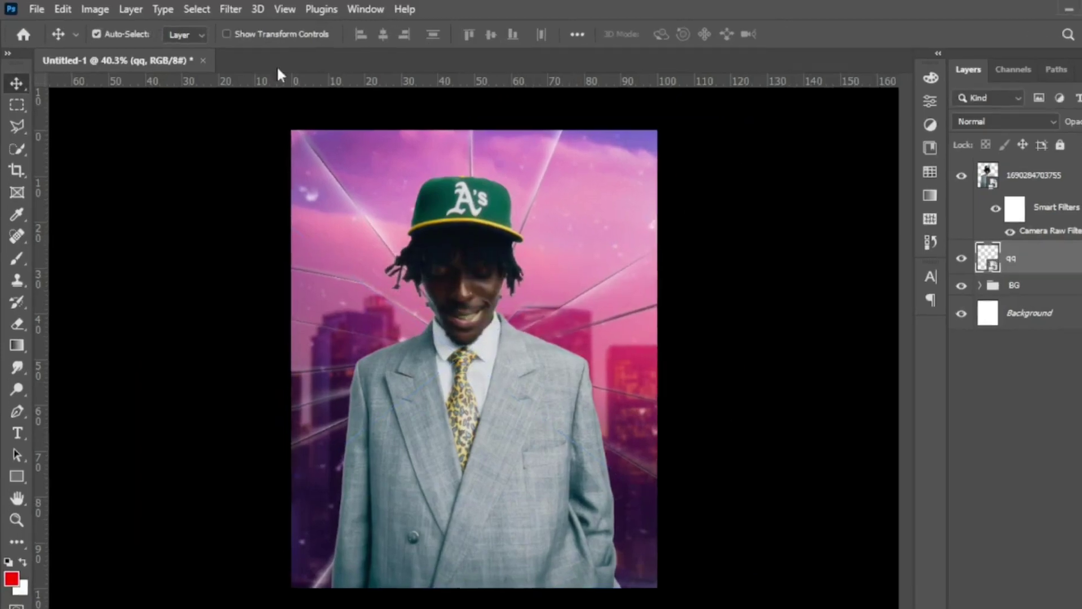
# Apply a light Gaussian Blur to the qq layer to soften the radiating lines.
pyautogui.click(217, 9)
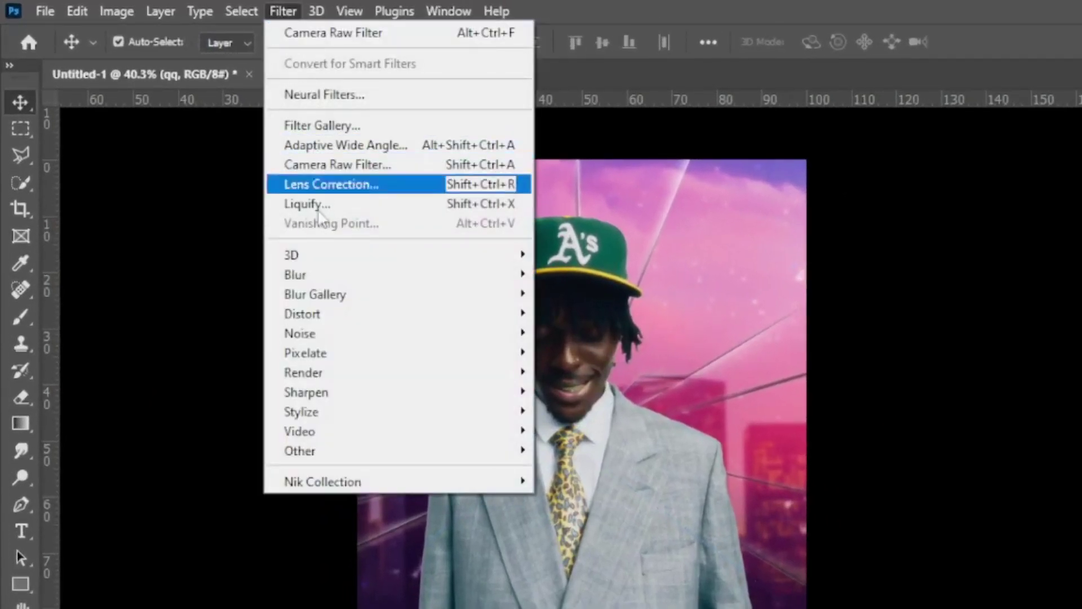
pyautogui.moveTo(307, 275)
pyautogui.click(591, 353)
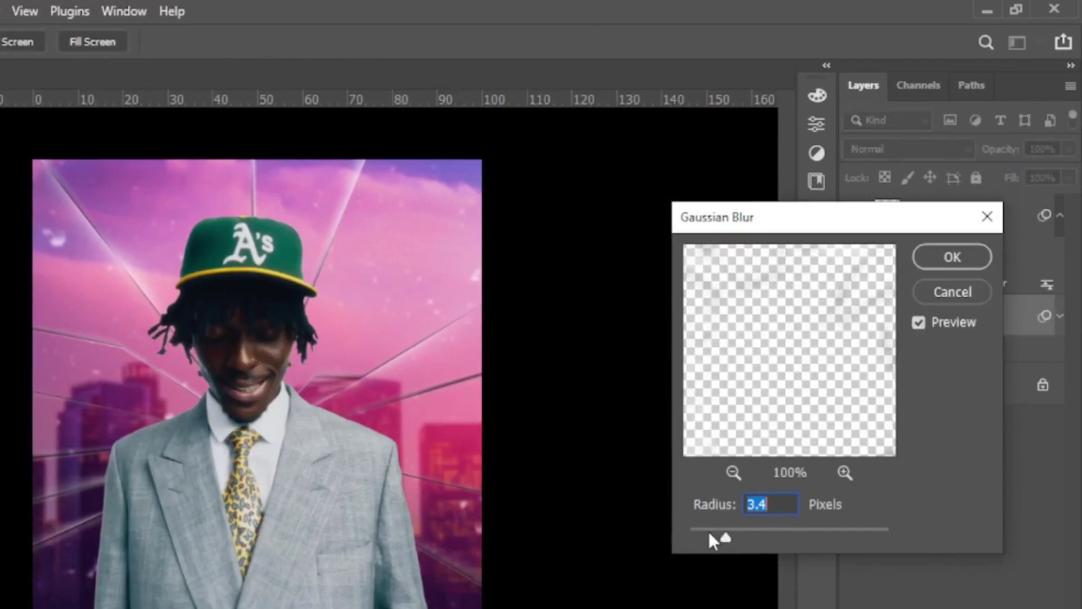
pyautogui.click(708, 532)
pyautogui.click(720, 530)
pyautogui.click(981, 261)
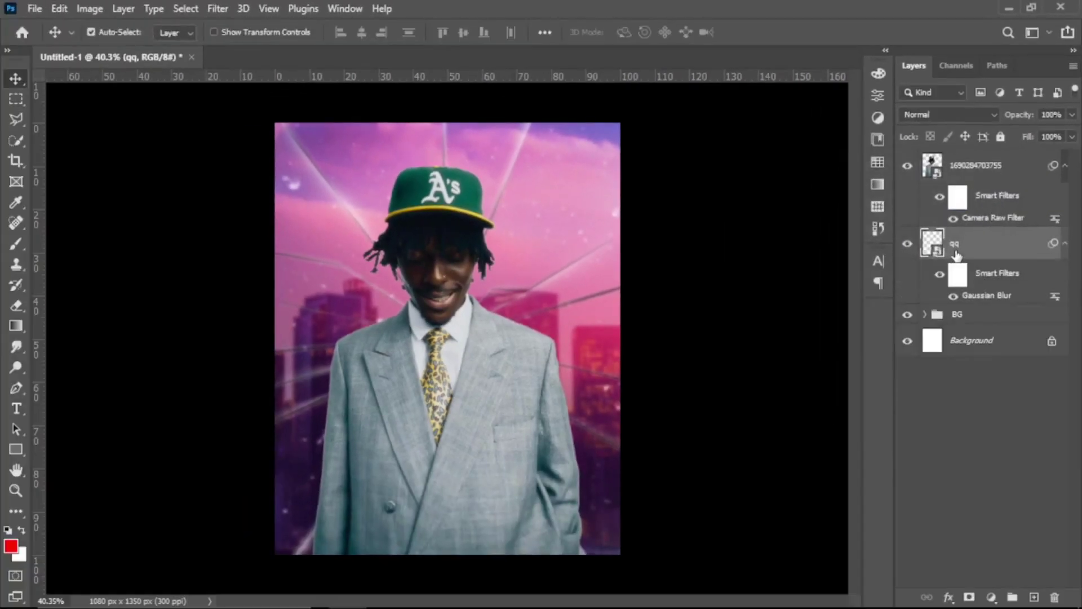
# Rename the qq layer as MIRROR and toggle its visibility to check the blurred lines.
pyautogui.doubleClick(955, 242)
pyautogui.press('Return')
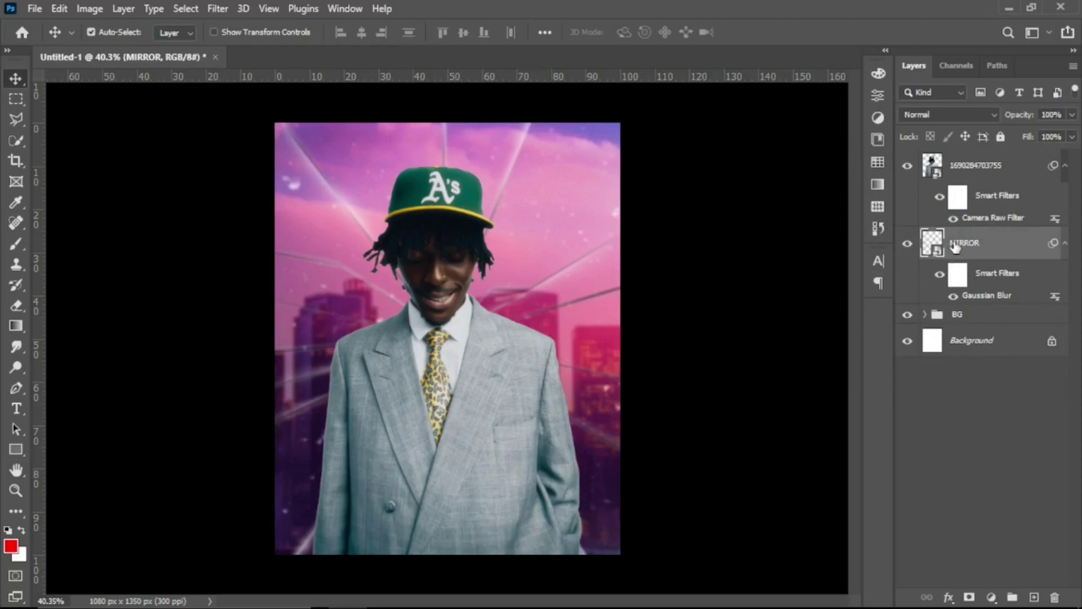
pyautogui.click(908, 243)
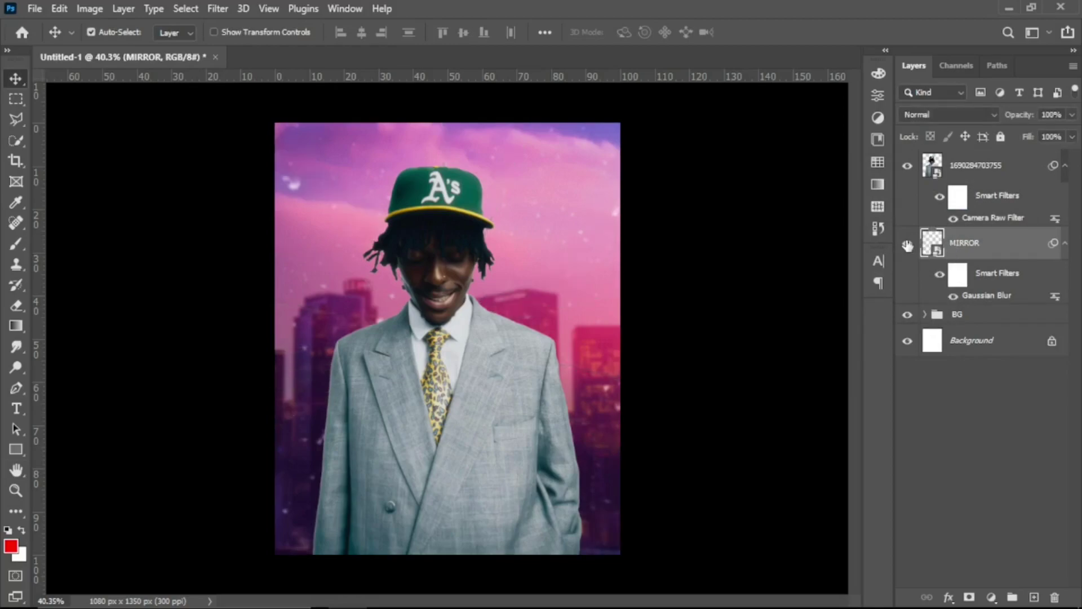
pyautogui.click(908, 244)
# Add a Color Lookup adjustment above the man's layer using the FallColors.look 3D LUT.
pyautogui.click(993, 167)
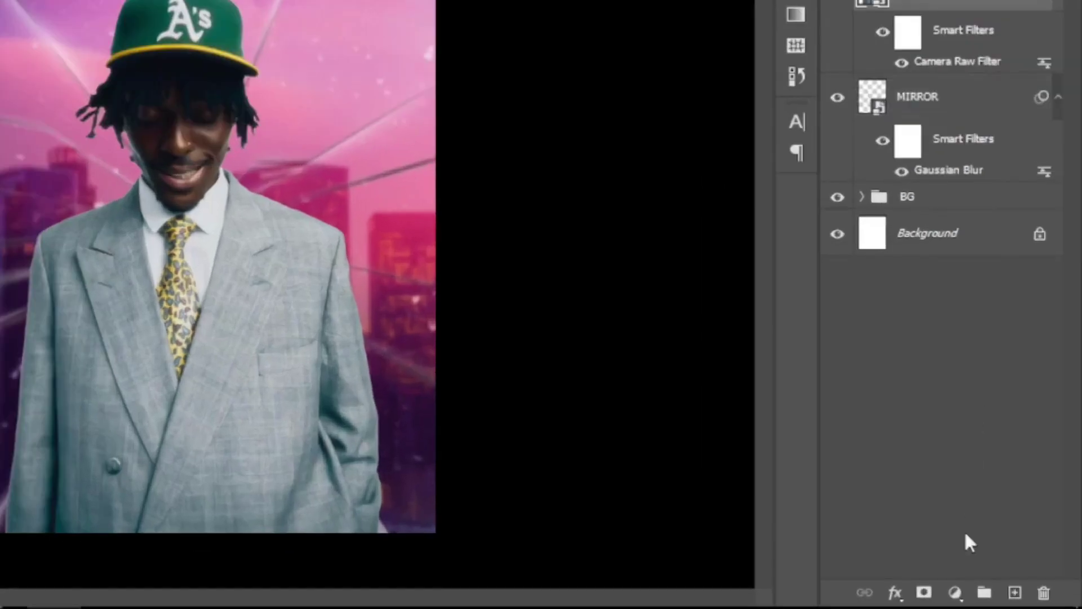
pyautogui.click(992, 597)
pyautogui.click(959, 466)
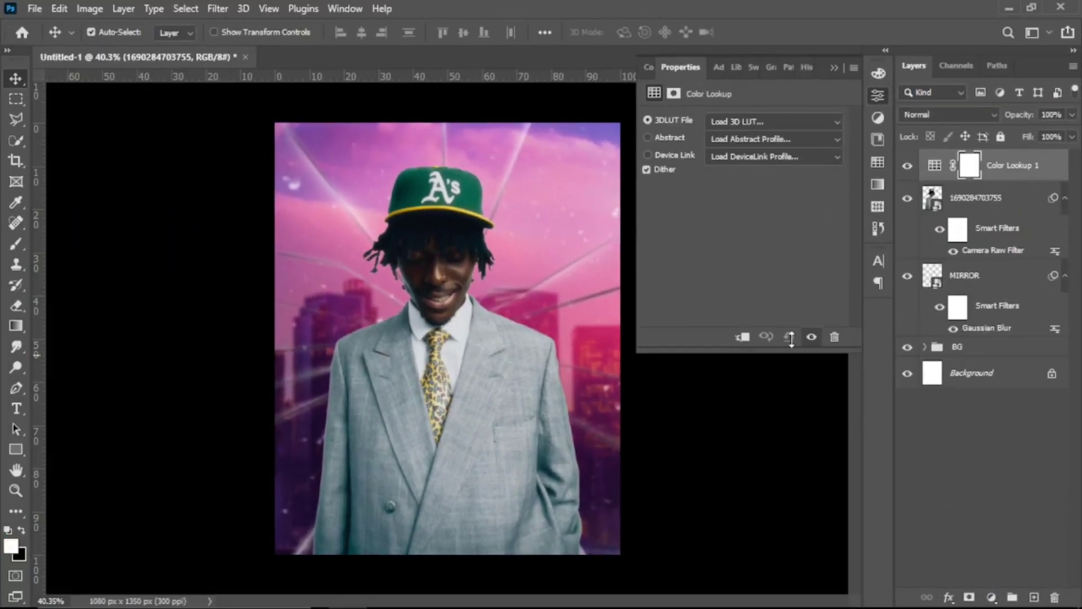
pyautogui.click(735, 123)
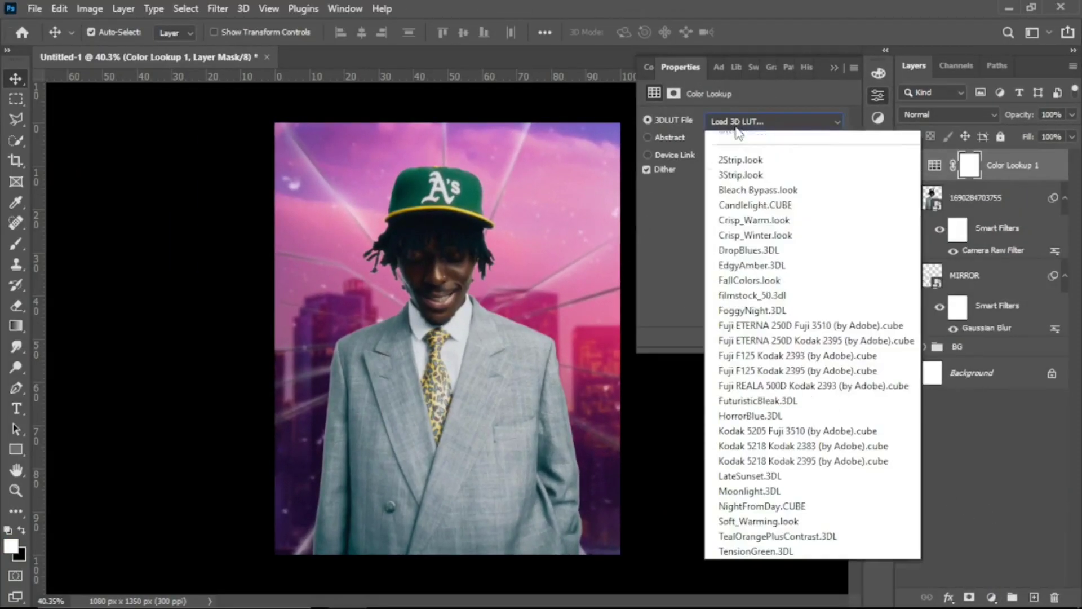
pyautogui.click(747, 305)
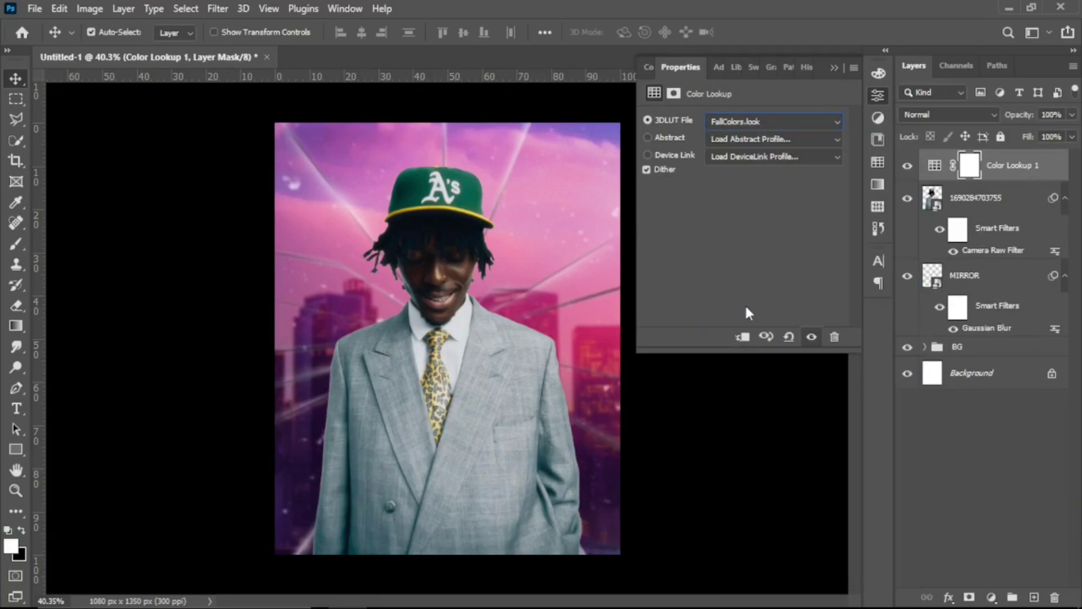
pyautogui.click(835, 67)
# Add a second Color Lookup adjustment at the top of the stack using the 3Strip.look 3D LUT.
pyautogui.click(991, 597)
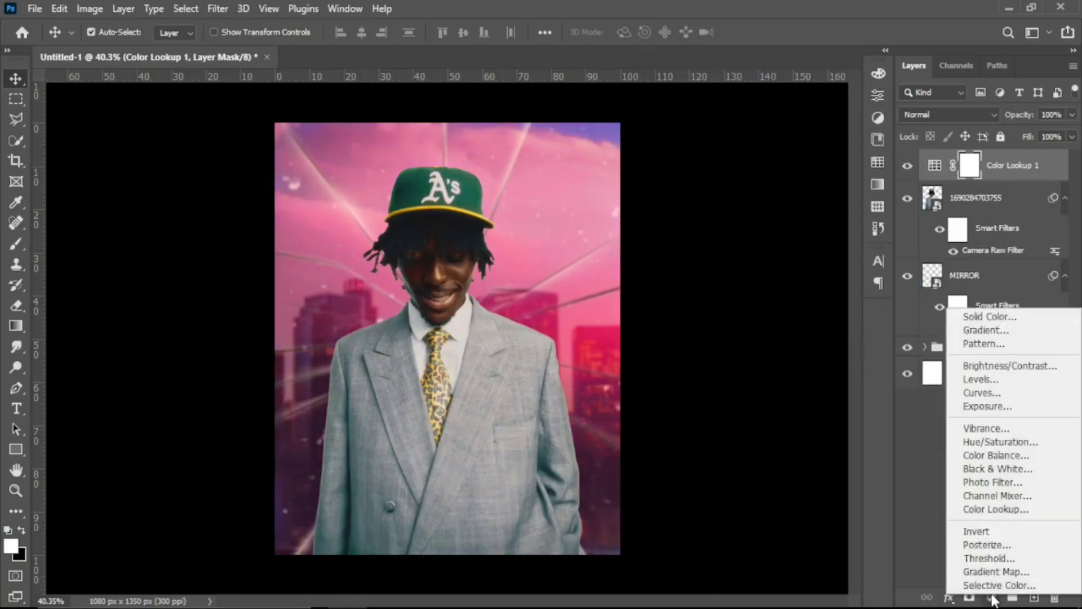
pyautogui.click(991, 509)
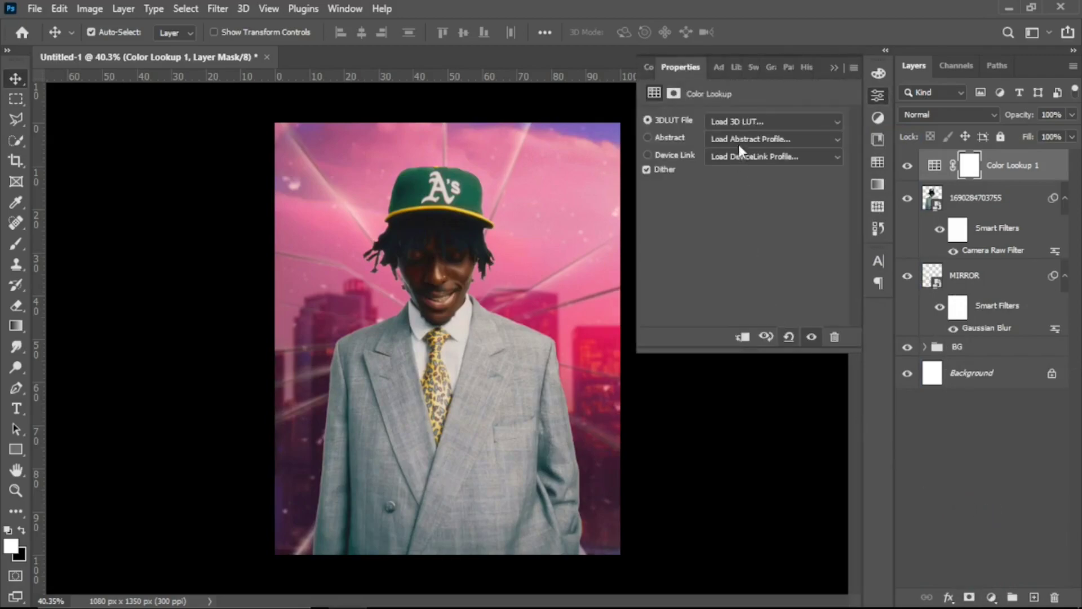
pyautogui.click(739, 125)
pyautogui.click(740, 199)
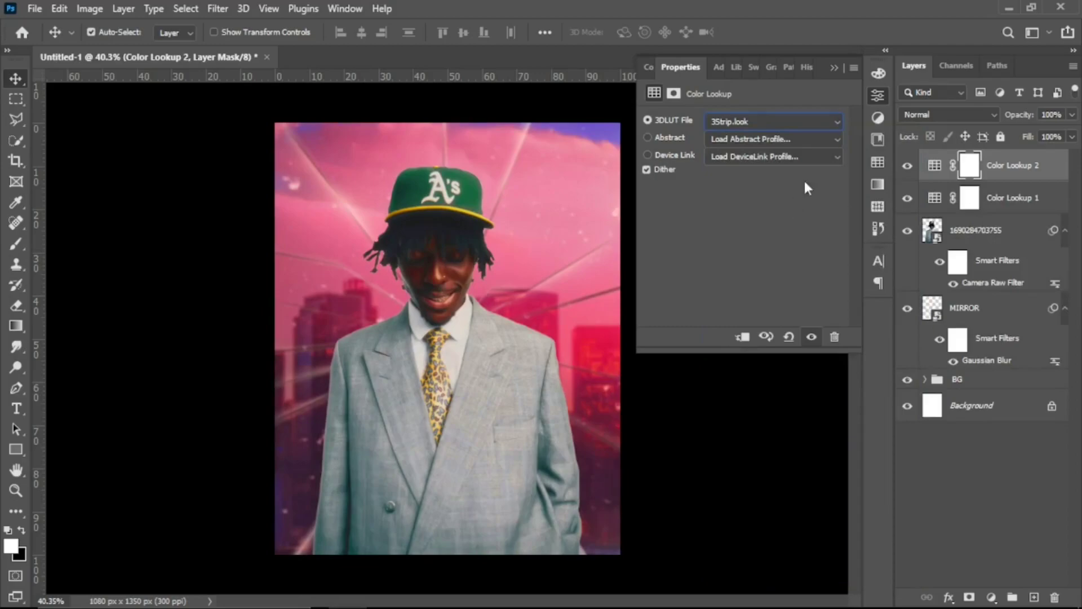
pyautogui.click(834, 68)
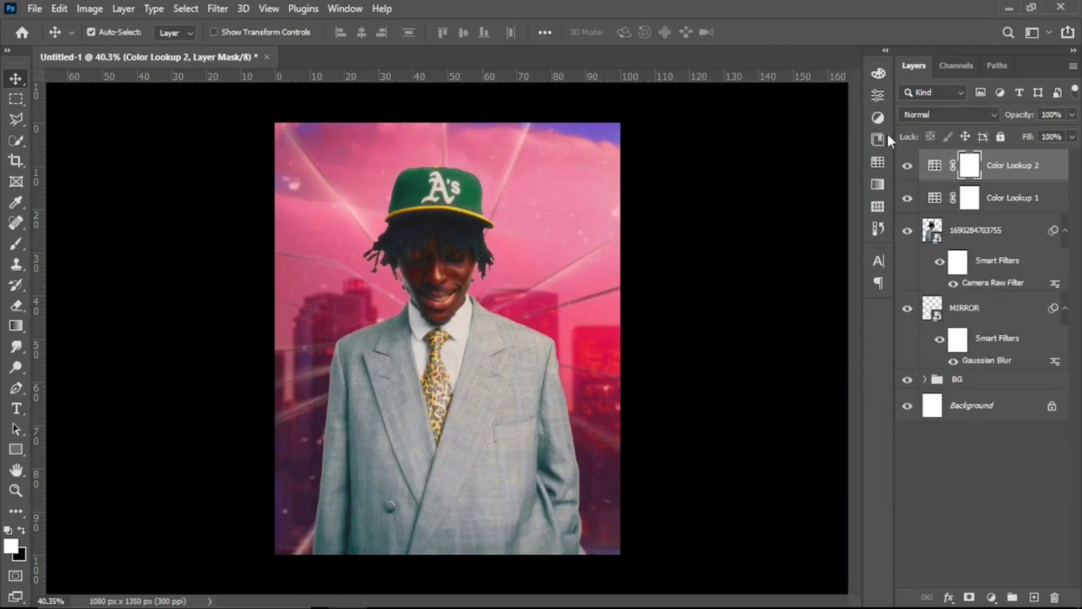
# Toggle the Color Lookup 2 layer to compare its effect and set its opacity to 75%.
pyautogui.click(906, 168)
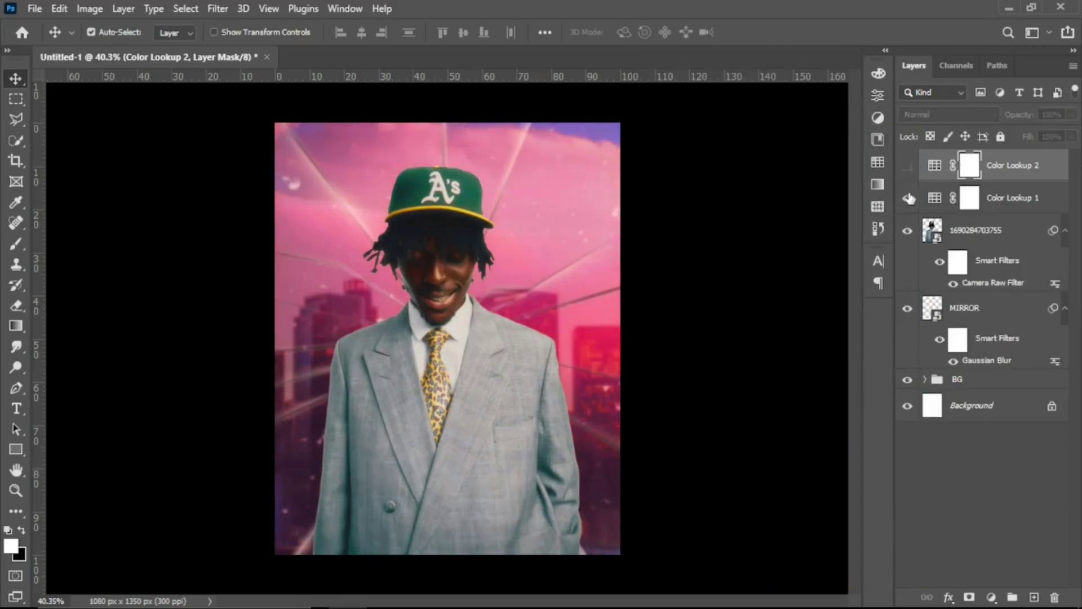
pyautogui.click(907, 167)
pyautogui.click(1073, 114)
pyautogui.moveTo(1070, 132); pyautogui.dragTo(1052, 137)
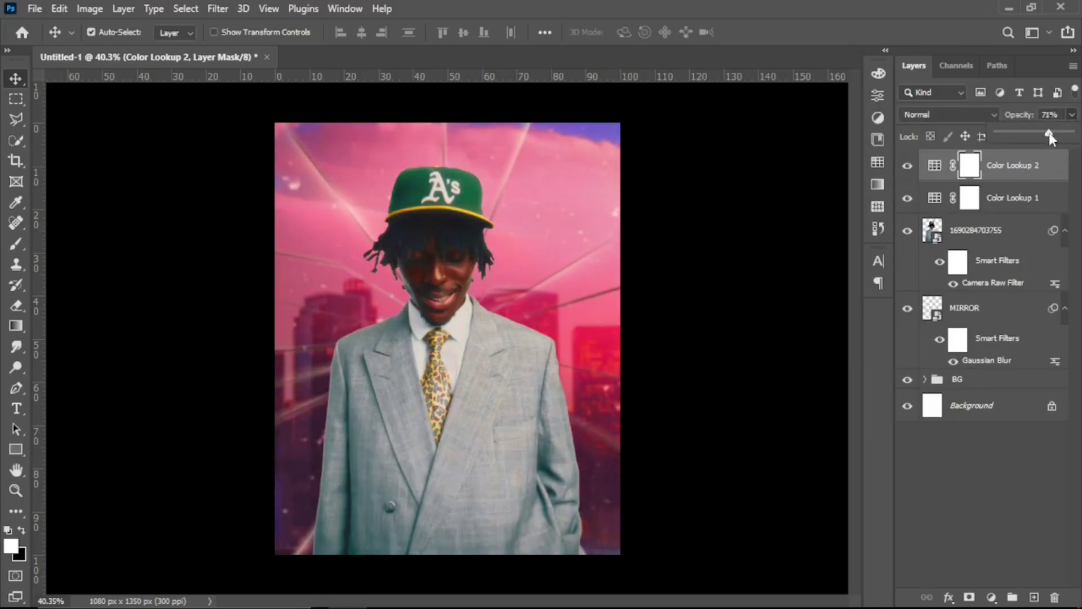
# Group the two Color Lookup layers, name the group FILTERS, and save the document.
pyautogui.click(1036, 164)
pyautogui.keyDown('shift'); pyautogui.click(1012, 209); pyautogui.keyUp('shift')
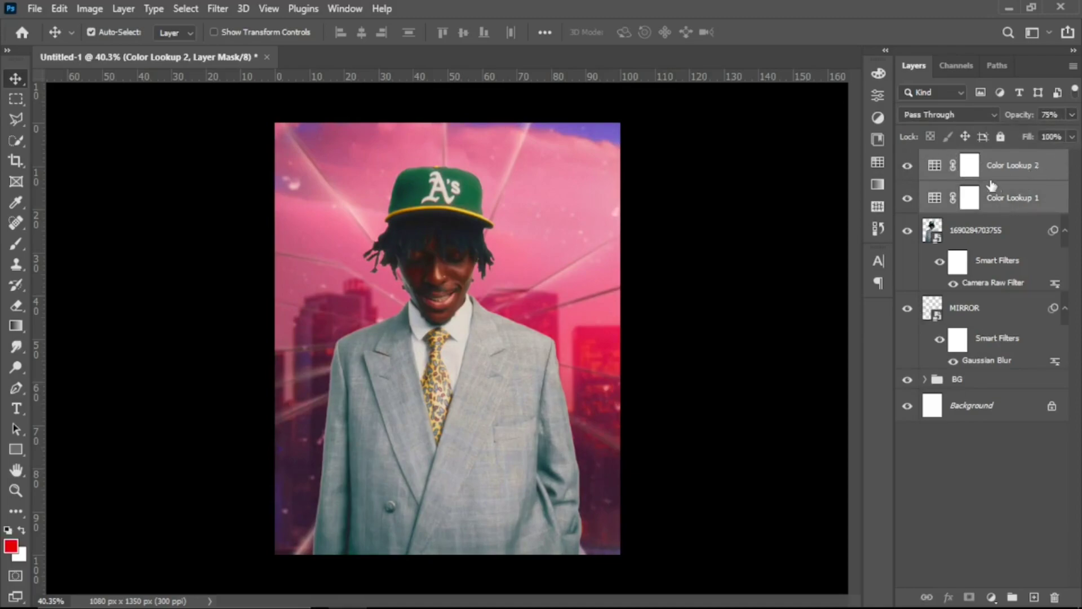
pyautogui.hotkey('ctrl', 'g')
pyautogui.doubleClick(966, 160)
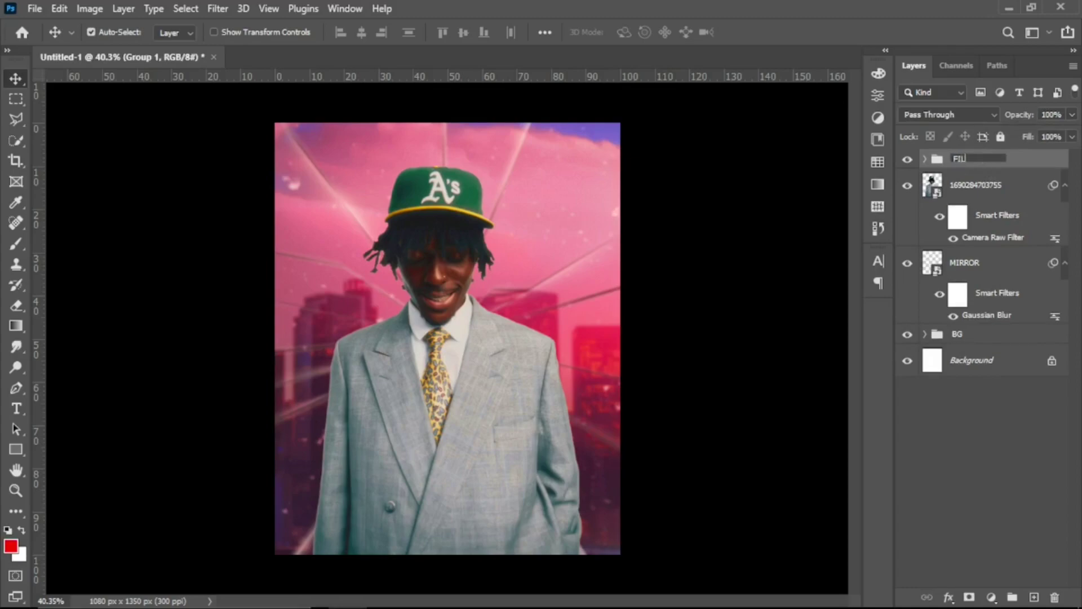
pyautogui.write('ERS')
pyautogui.press('Return')
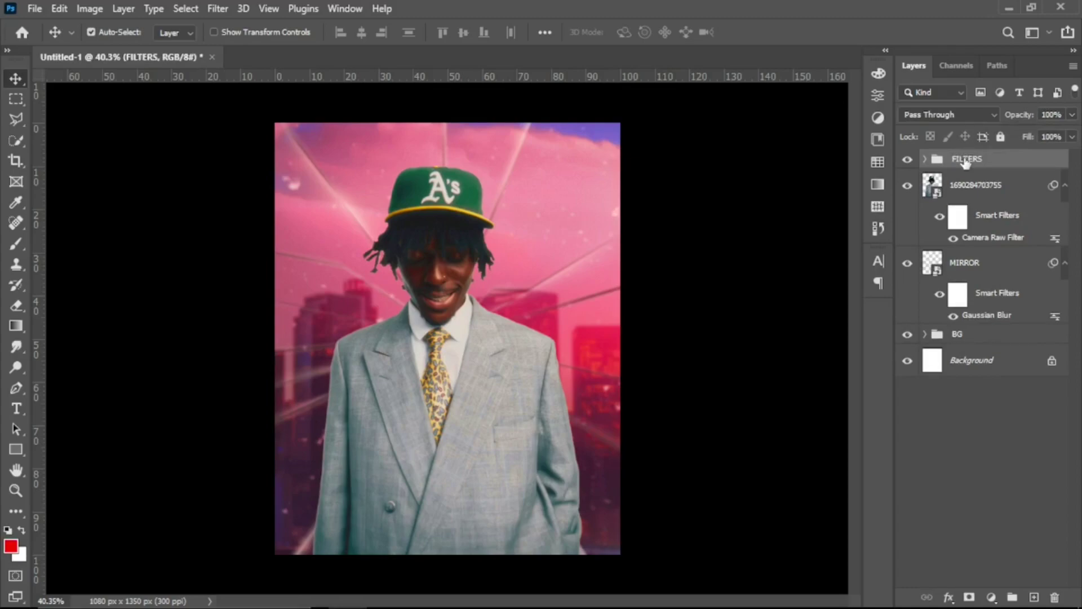
pyautogui.hotkey('ctrl', 's')
# Create a new layer above MIRROR and paint soft white haze behind the man's body with a 1000 px brush.
pyautogui.click(972, 263)
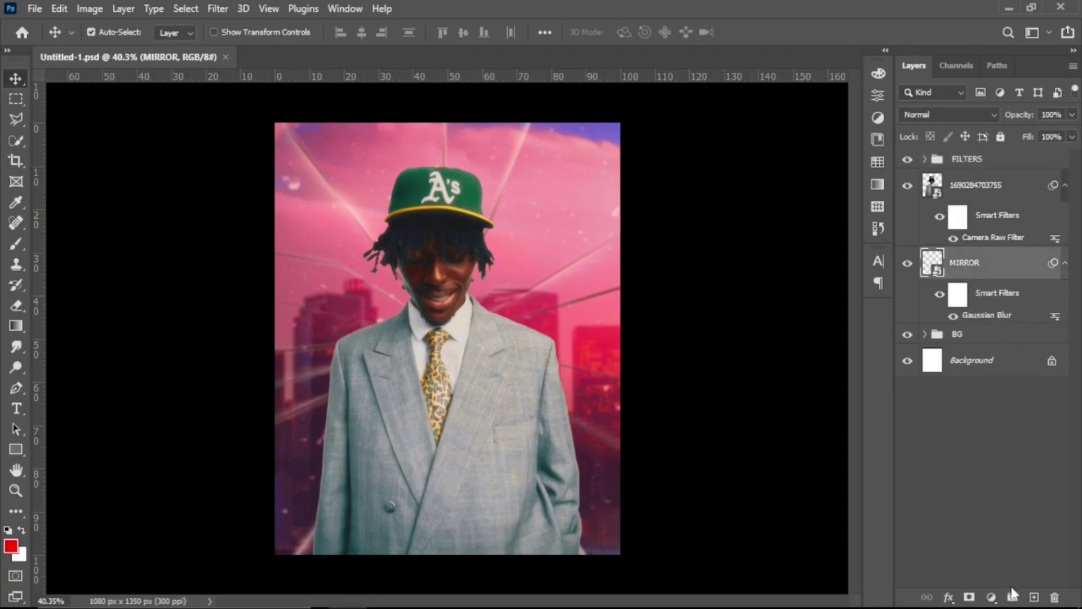
pyautogui.click(1034, 598)
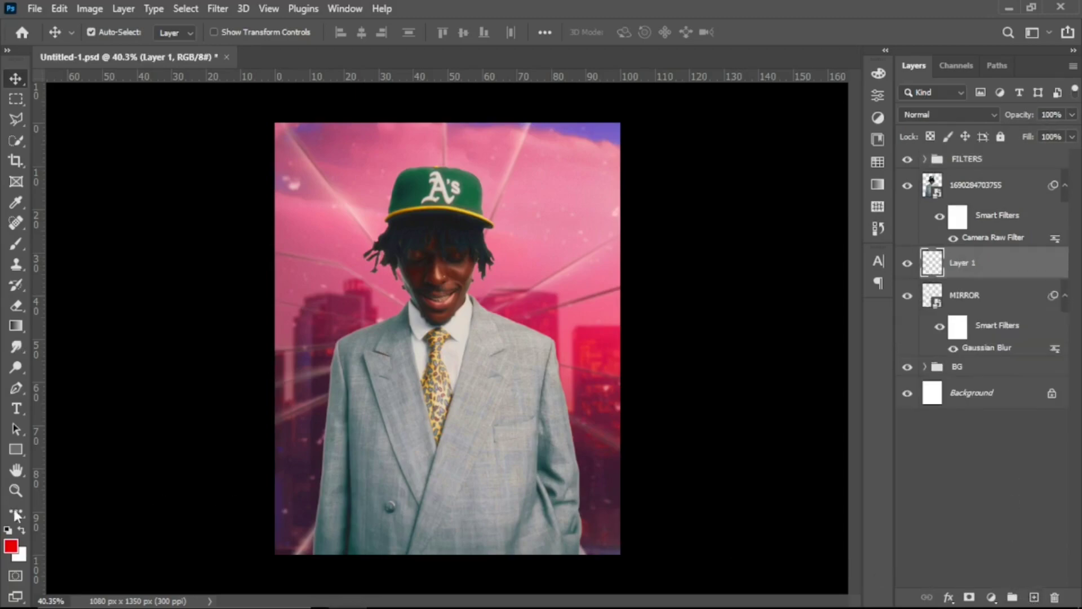
pyautogui.press('x')
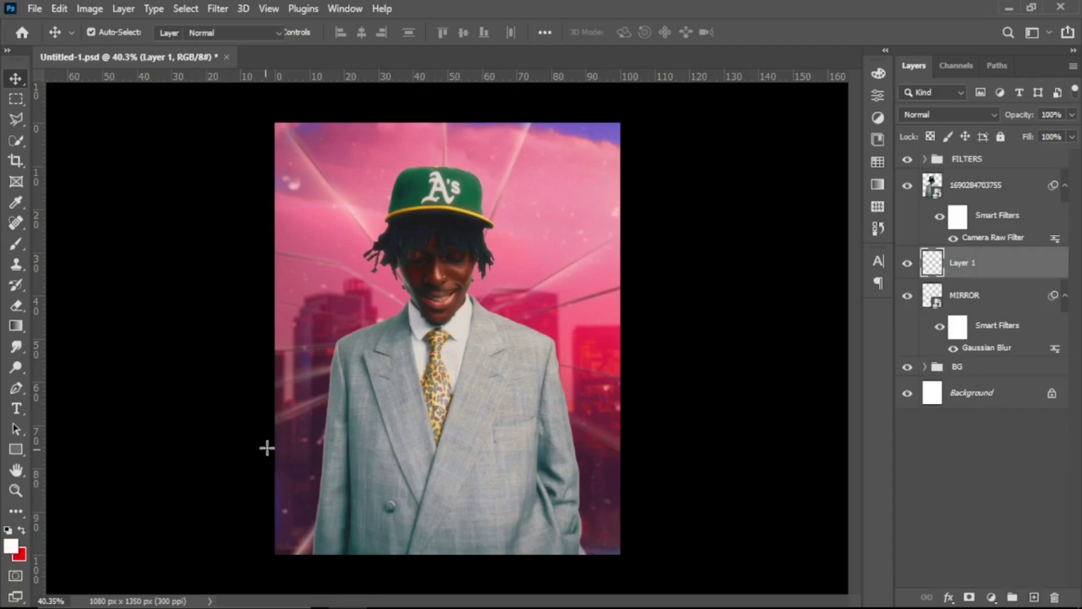
pyautogui.press('b')
pyautogui.press(']')
pyautogui.press(']')
pyautogui.press(']')
pyautogui.press(']')
pyautogui.press(']')
pyautogui.press(']')
pyautogui.press(']')
pyautogui.press(']')
pyautogui.press(']')
pyautogui.press(']')
pyautogui.press(']')
pyautogui.press(']')
pyautogui.press(']')
pyautogui.press(']')
pyautogui.press(']')
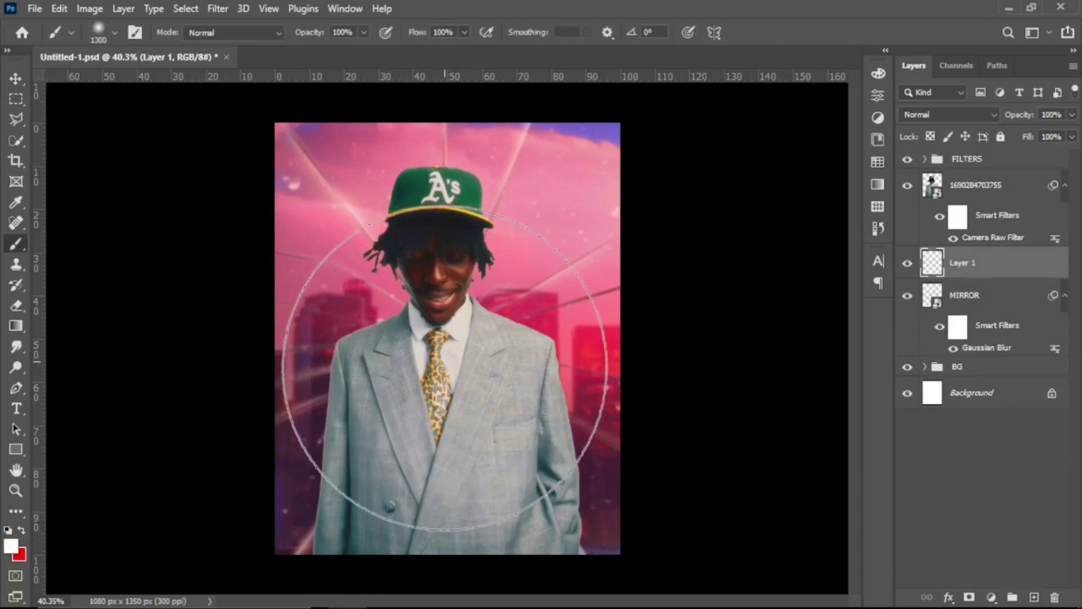
pyautogui.press('[')
pyautogui.press('[')
pyautogui.press('[')
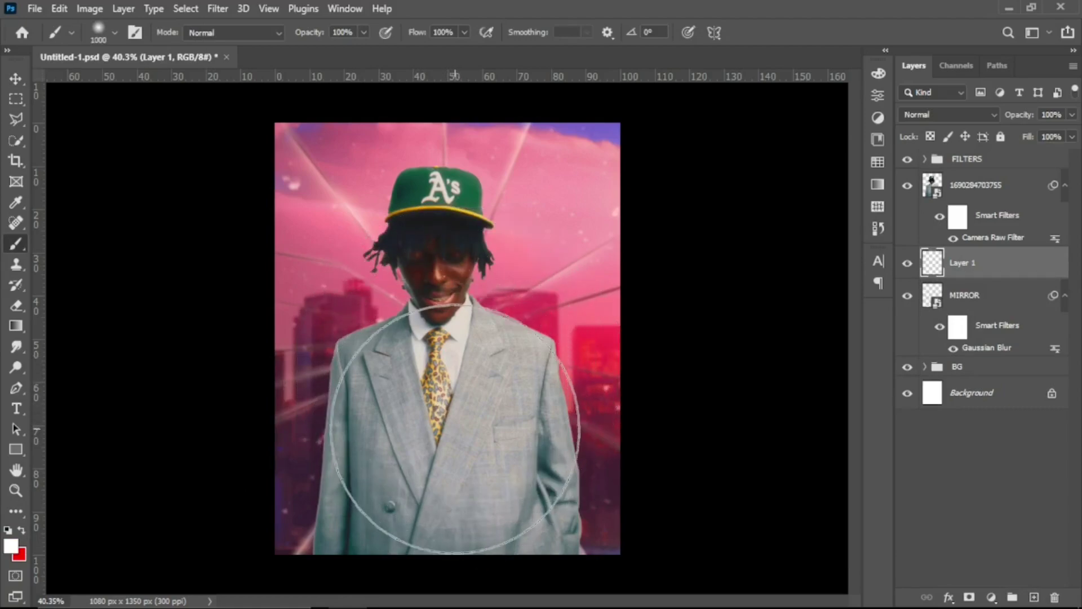
pyautogui.press('[')
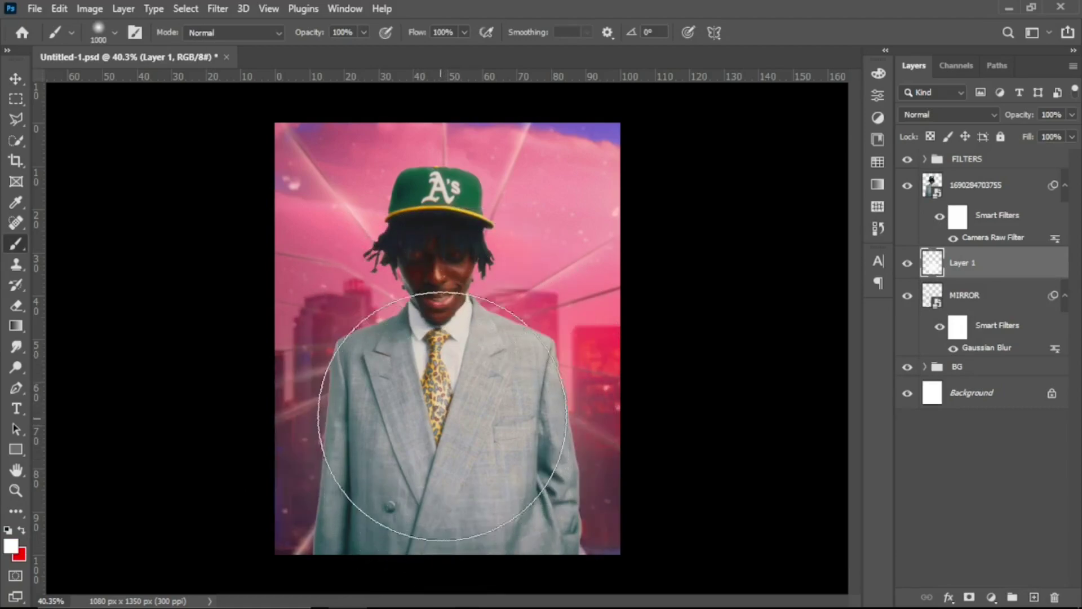
# Build up the white haze behind the man with a 700 px brush and lower the haze layer's opacity to 53%.
pyautogui.press('[')
pyautogui.press('[')
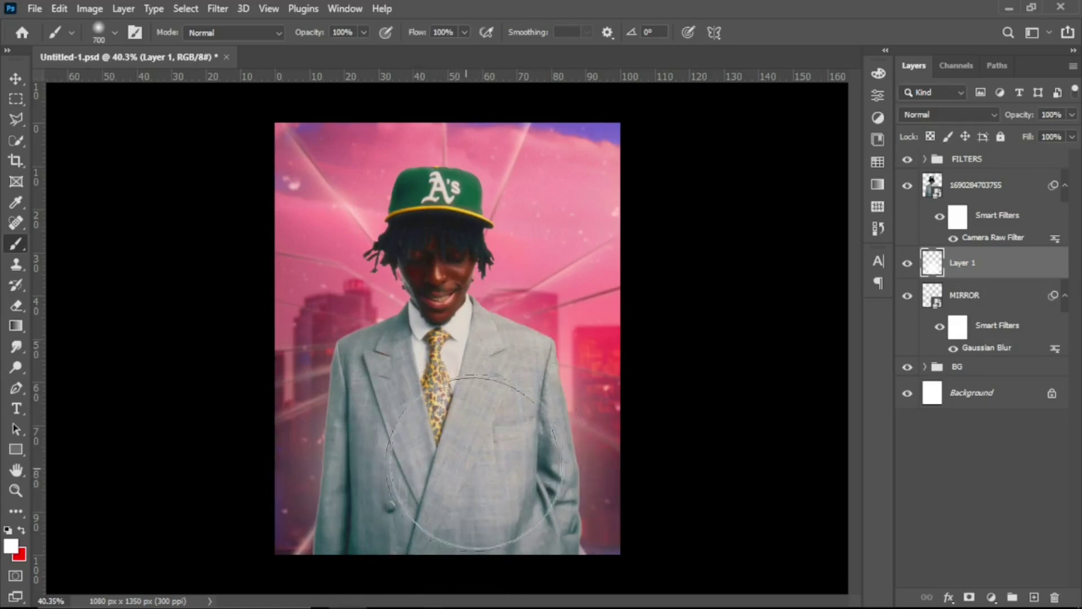
pyautogui.click(1072, 114)
pyautogui.moveTo(1073, 132); pyautogui.dragTo(1011, 143)
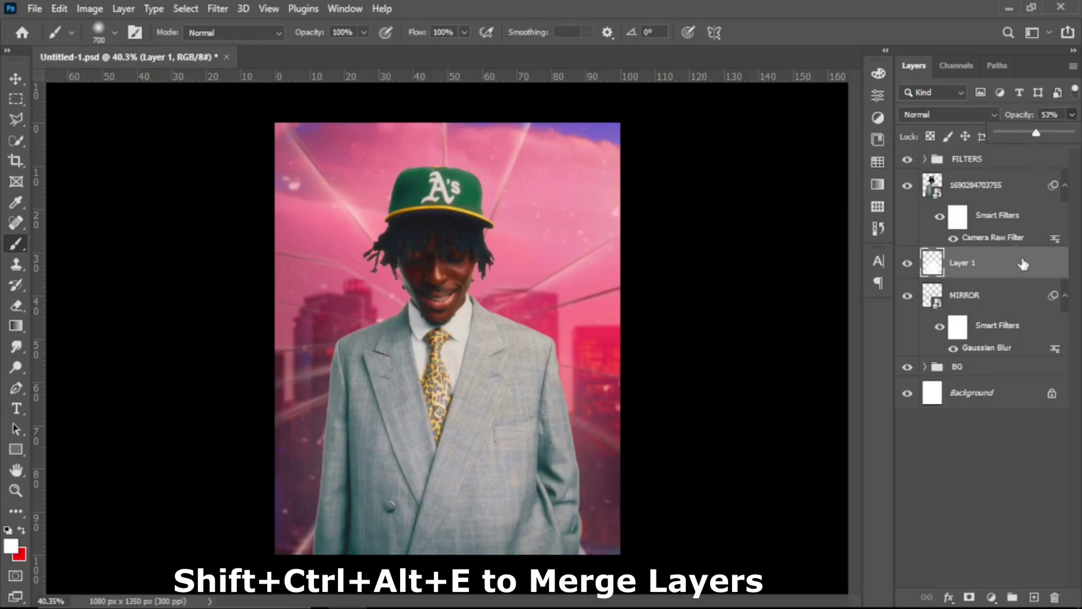
# Stamp all visible layers into a new layer above the FILTERS group and open it in Color Efex Pro 4.
pyautogui.click(1002, 167)
pyautogui.click(1003, 165)
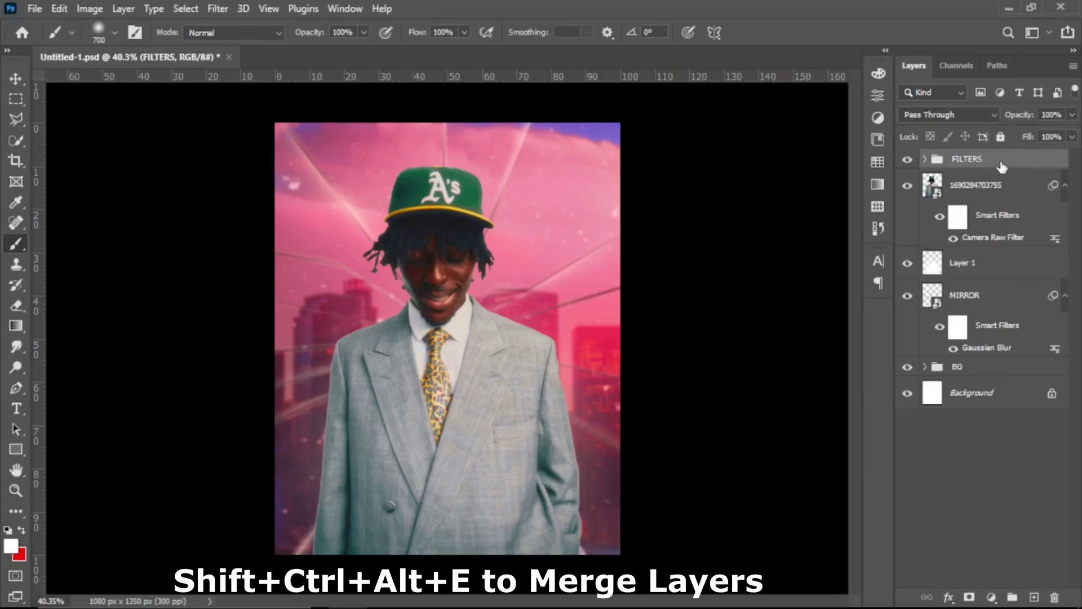
pyautogui.hotkey('ctrl', 'shift', 'alt', 'e')
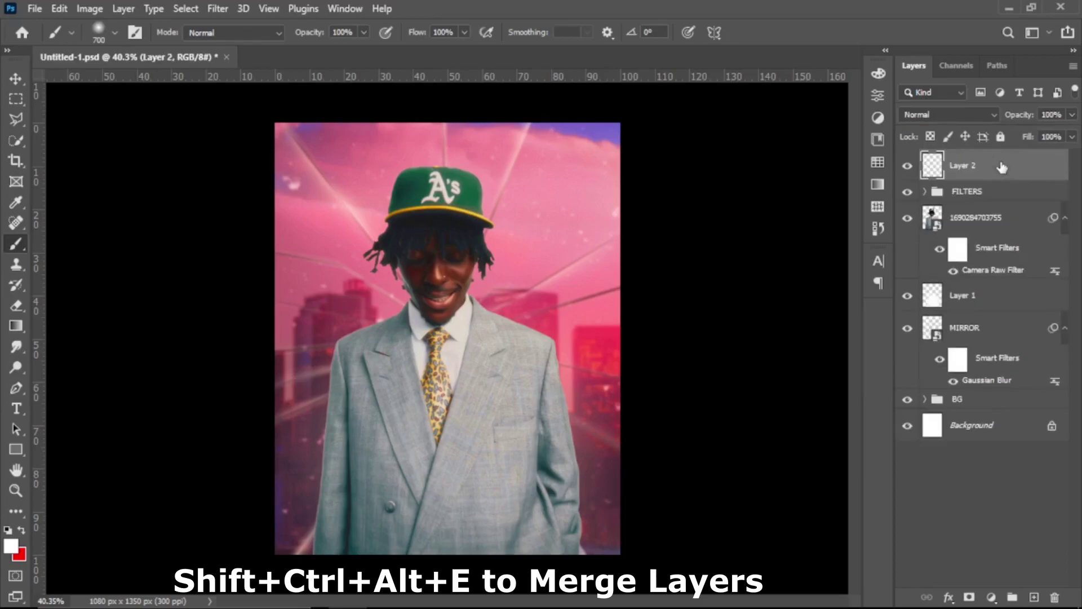
pyautogui.click(226, 10)
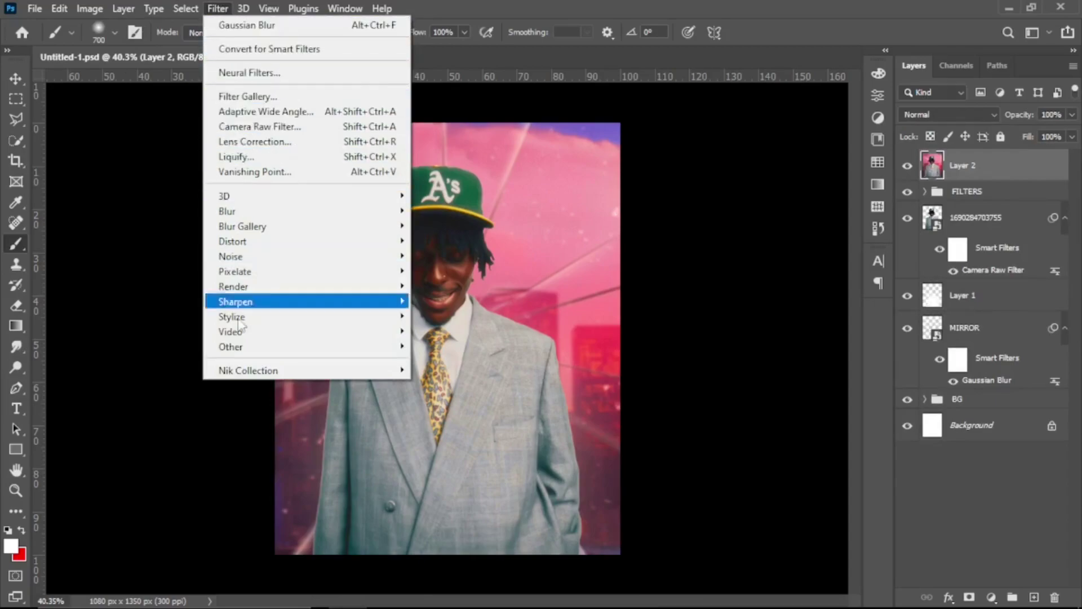
pyautogui.moveTo(239, 378)
pyautogui.click(475, 387)
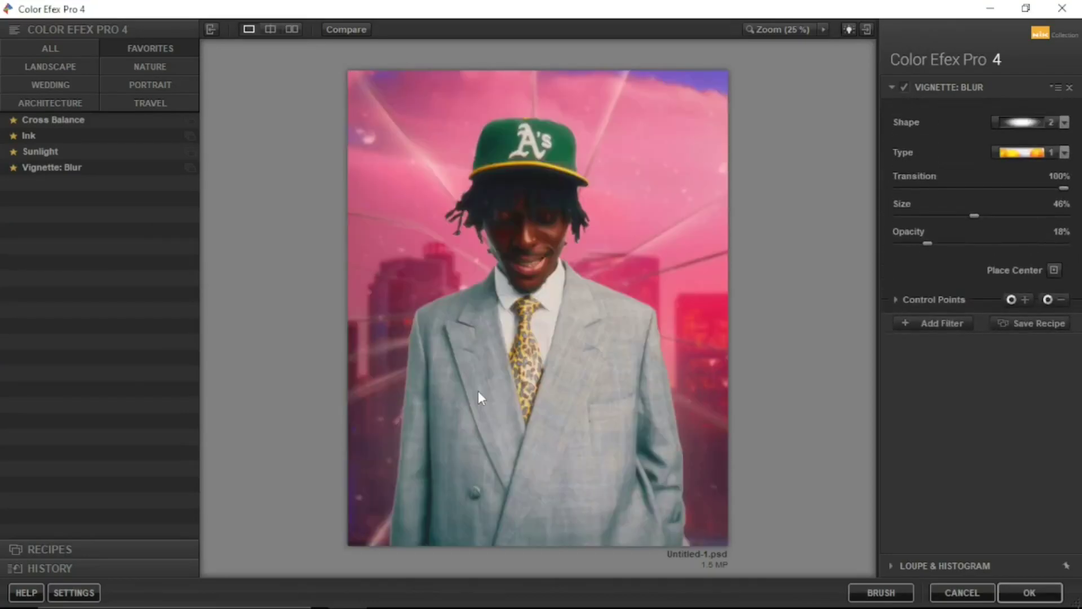
# Apply the Vignette: Blur filter with Transition at 100% and Size at 20%, and compare it with the original.
pyautogui.click(58, 167)
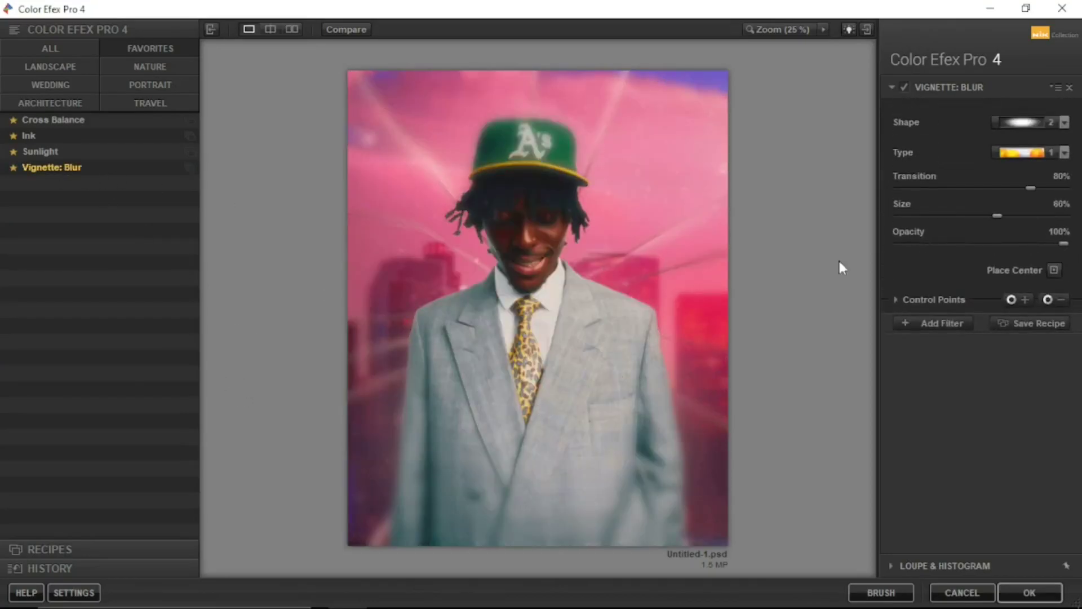
pyautogui.moveTo(992, 214); pyautogui.dragTo(962, 216)
pyautogui.moveTo(1030, 188); pyautogui.dragTo(1068, 188)
pyautogui.moveTo(956, 223); pyautogui.dragTo(944, 220)
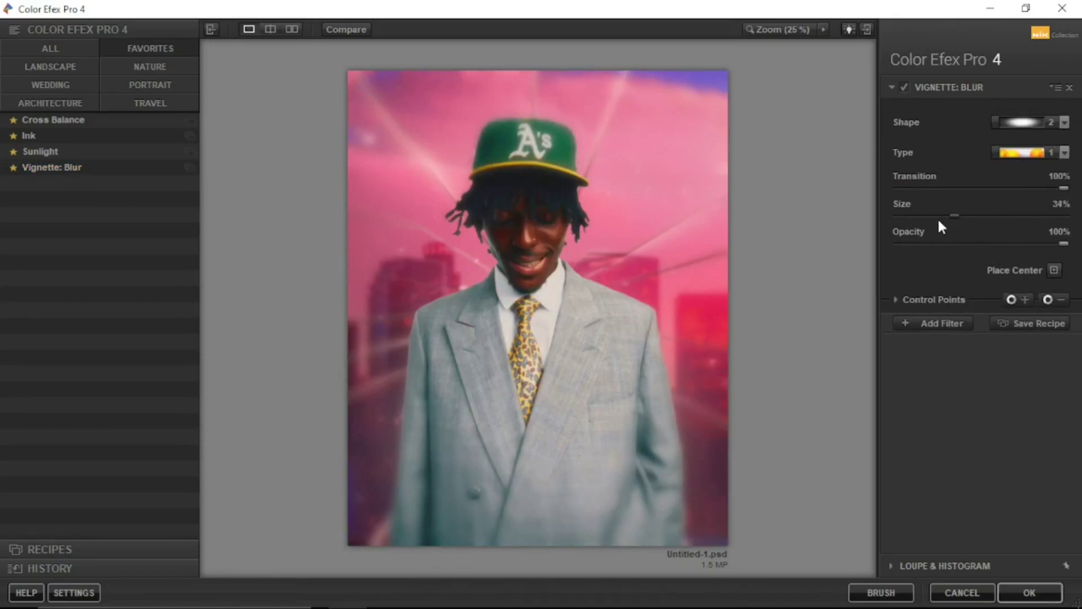
pyautogui.click(345, 29)
# Lower the Vignette: Blur filter's Opacity and fine-tune it while comparing with the original image.
pyautogui.moveTo(1063, 244); pyautogui.dragTo(937, 243)
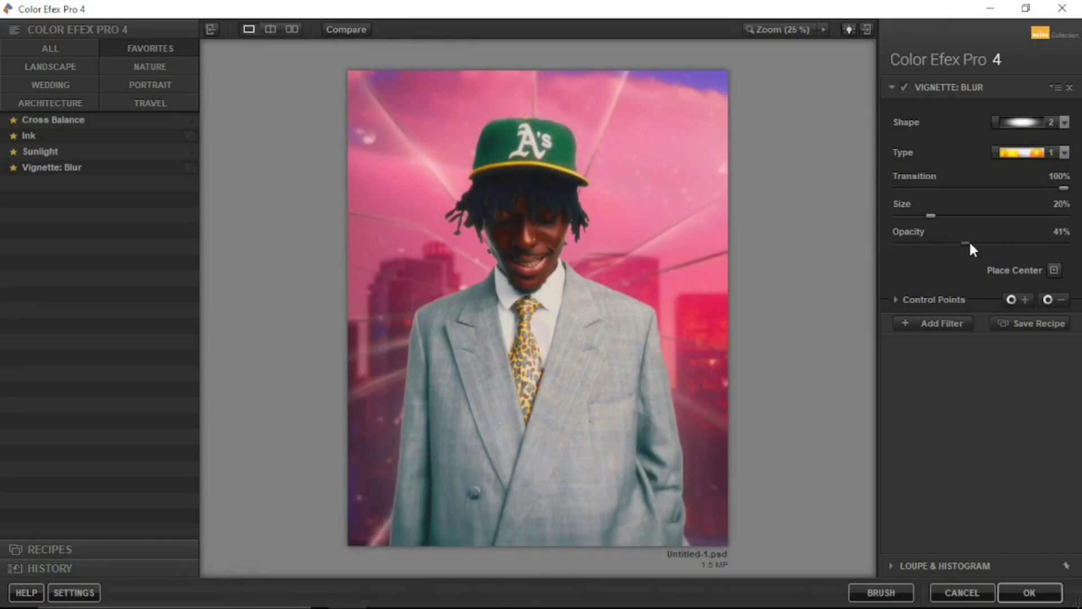
pyautogui.click(343, 29)
pyautogui.moveTo(983, 243); pyautogui.dragTo(999, 239)
pyautogui.click(343, 30)
pyautogui.click(344, 31)
# Add an Ink filter at 15% strength, apply the filters to the image, and compare it with the resulting layer hidden and shown.
pyautogui.click(939, 324)
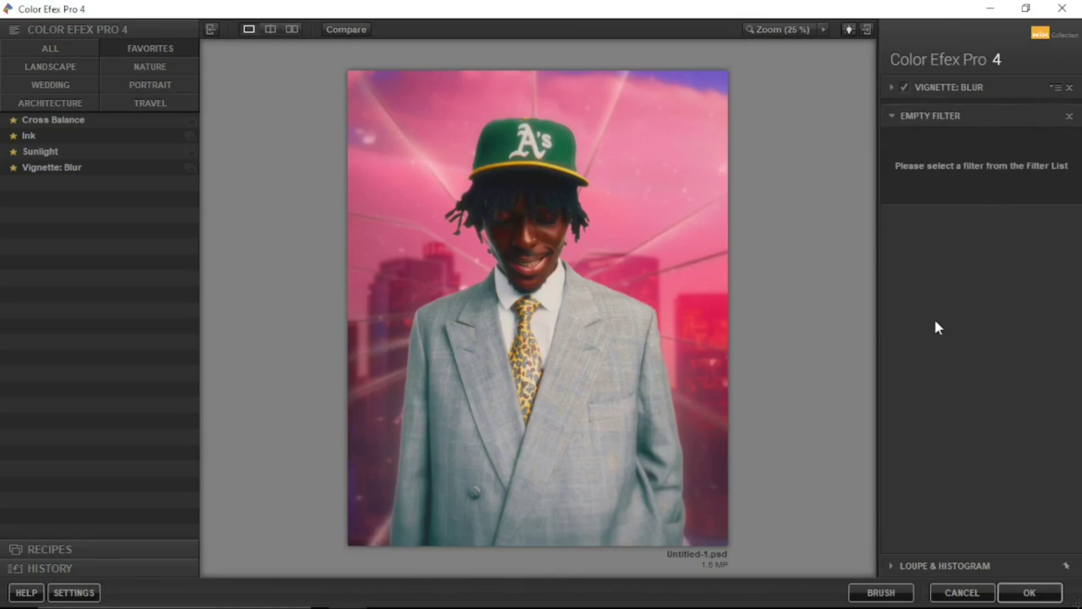
pyautogui.click(32, 133)
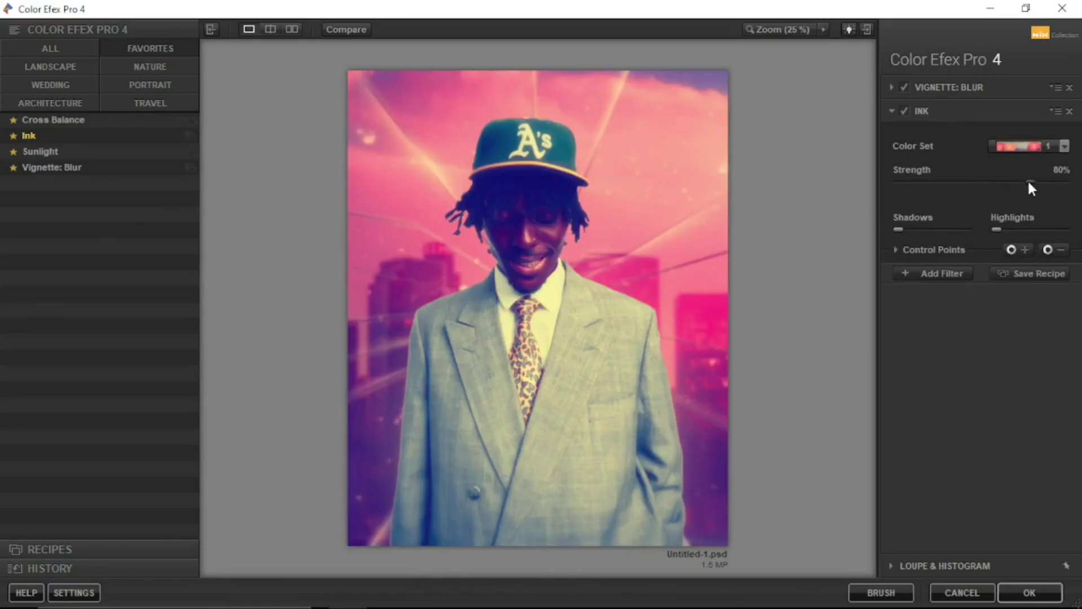
pyautogui.moveTo(920, 186)
pyautogui.mouseDown()
pyautogui.moveTo(943, 182)
pyautogui.moveTo(926, 182)
pyautogui.moveTo(937, 188)
pyautogui.moveTo(928, 191)
pyautogui.mouseUp()
pyautogui.click(340, 29)
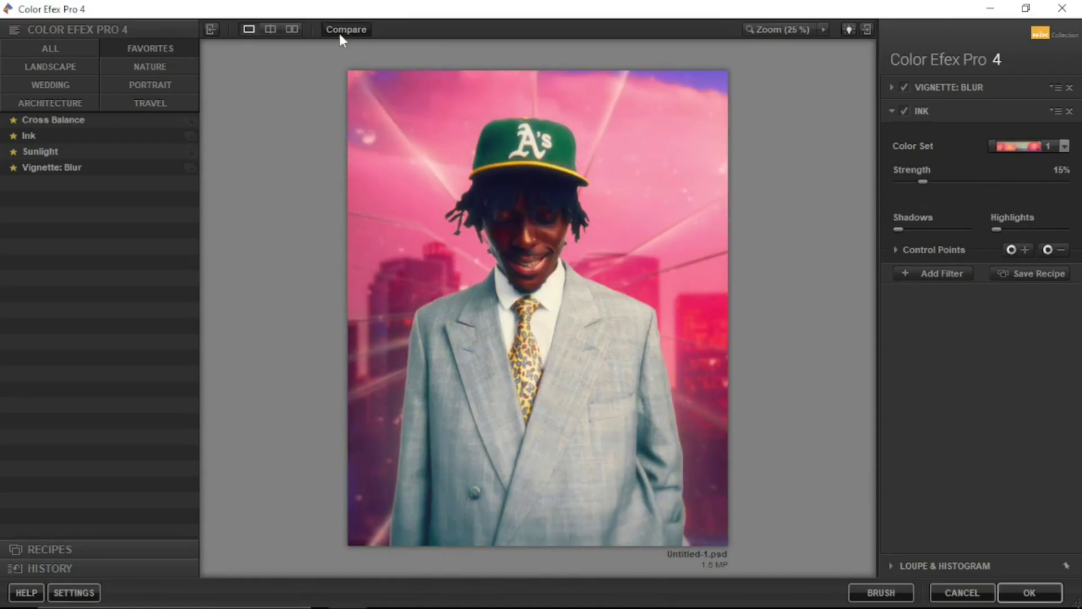
pyautogui.click(1030, 592)
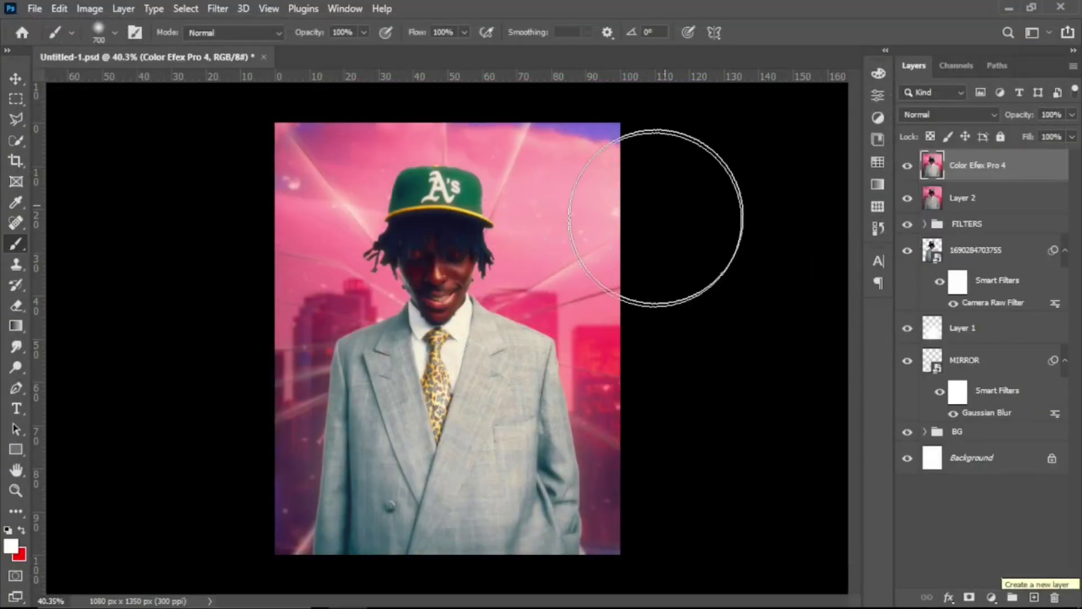
pyautogui.press('v')
pyautogui.click(909, 166)
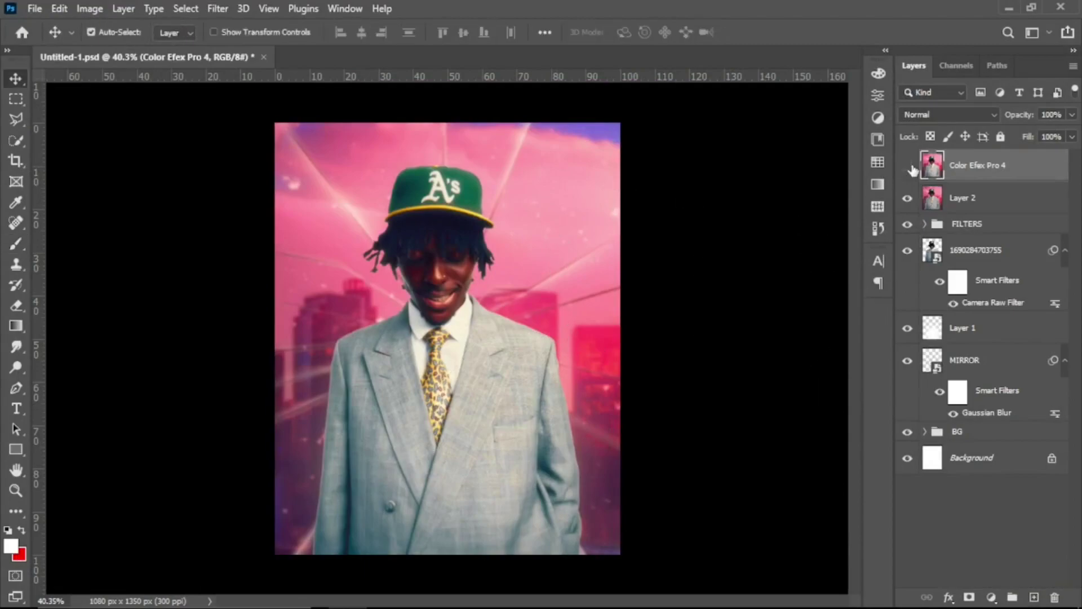
pyautogui.click(909, 167)
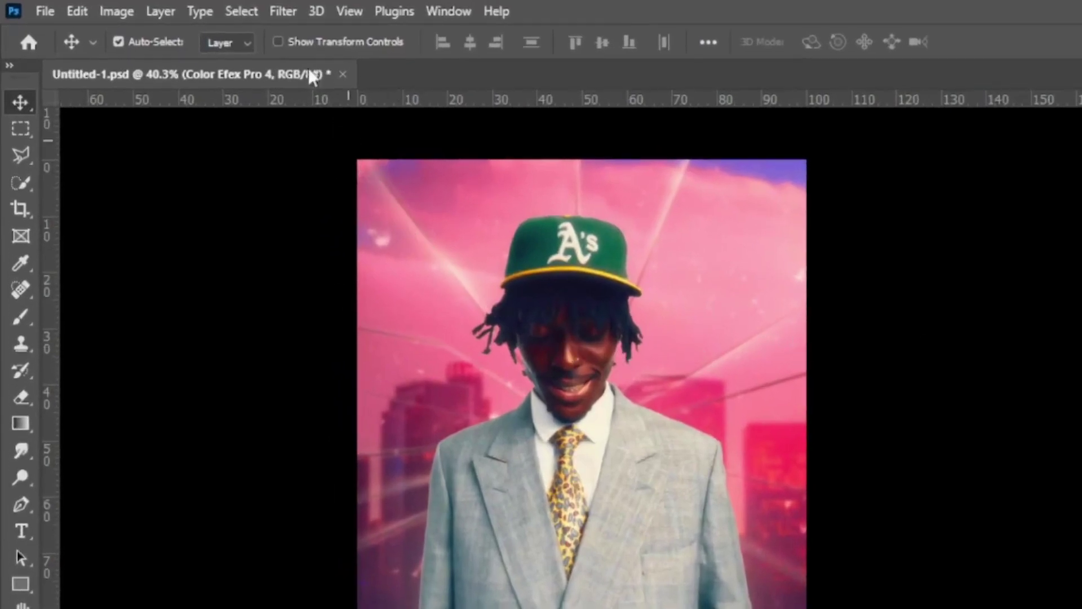
# Open the Camera Raw Filter in a side-by-side before/after view and set Temperature to -7, Tint to -8 and Contrast to +1.
pyautogui.click(218, 9)
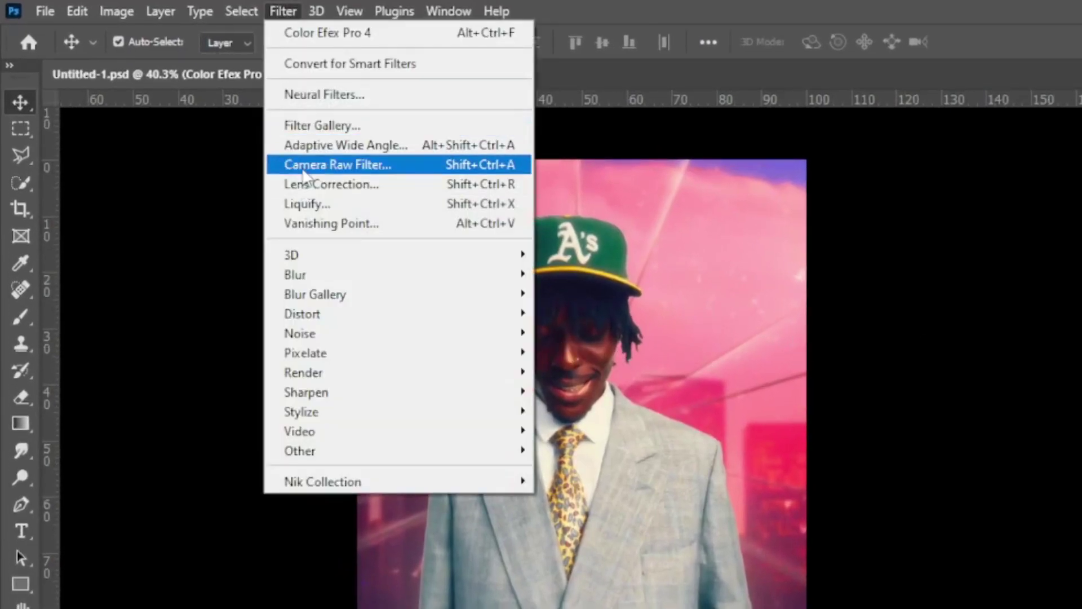
pyautogui.click(303, 169)
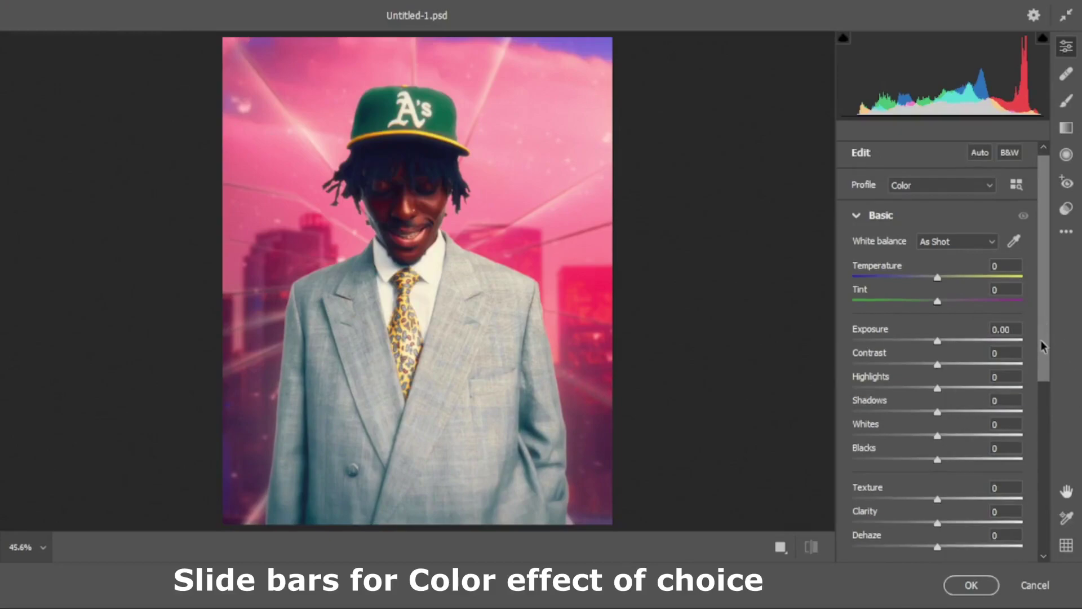
pyautogui.scroll(-1, 946, 286)
pyautogui.click(780, 547)
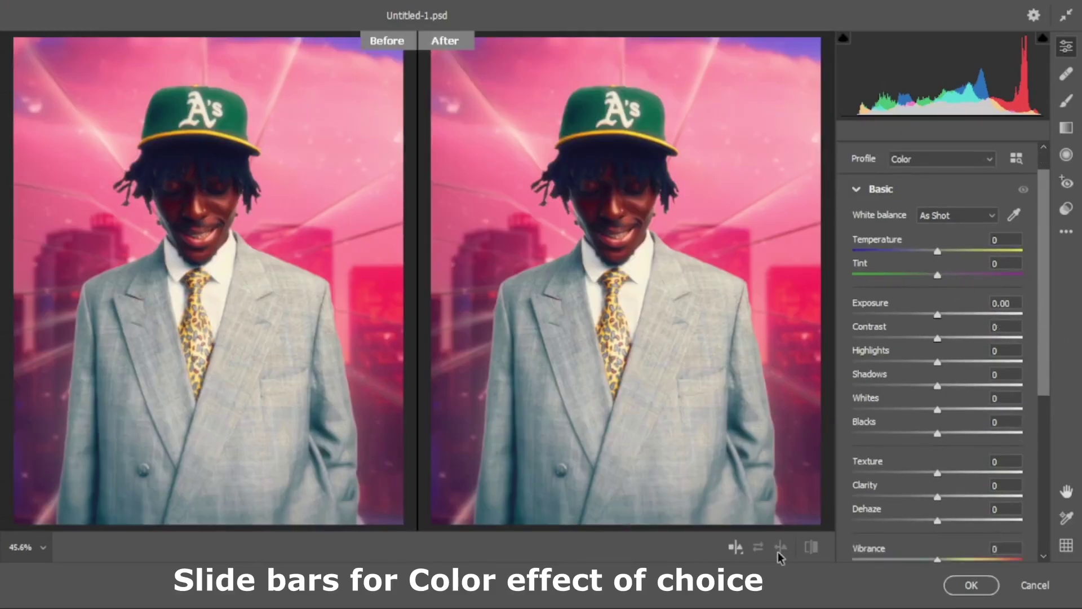
pyautogui.moveTo(940, 250); pyautogui.dragTo(931, 275)
pyautogui.moveTo(957, 338); pyautogui.dragTo(941, 343)
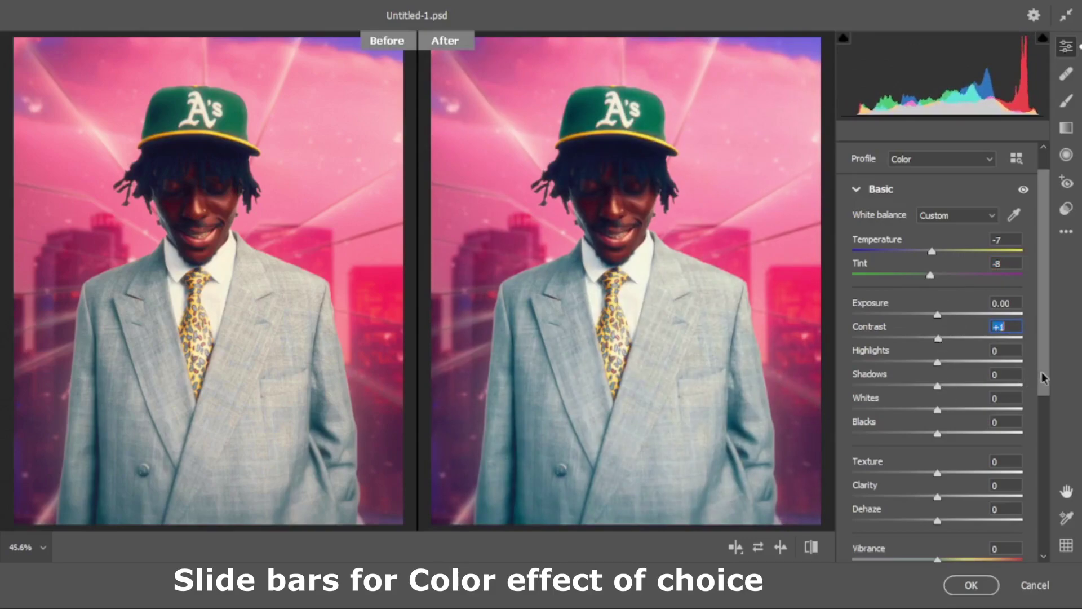
# Darken the tones in the Camera Raw Filter with Shadows at -7, Whites at -8 and Blacks at -7.
pyautogui.scroll(-1, 933, 369)
pyautogui.scroll(-1, 933, 372)
pyautogui.moveTo(938, 367)
pyautogui.mouseDown()
pyautogui.moveTo(913, 365)
pyautogui.moveTo(934, 368)
pyautogui.mouseUp()
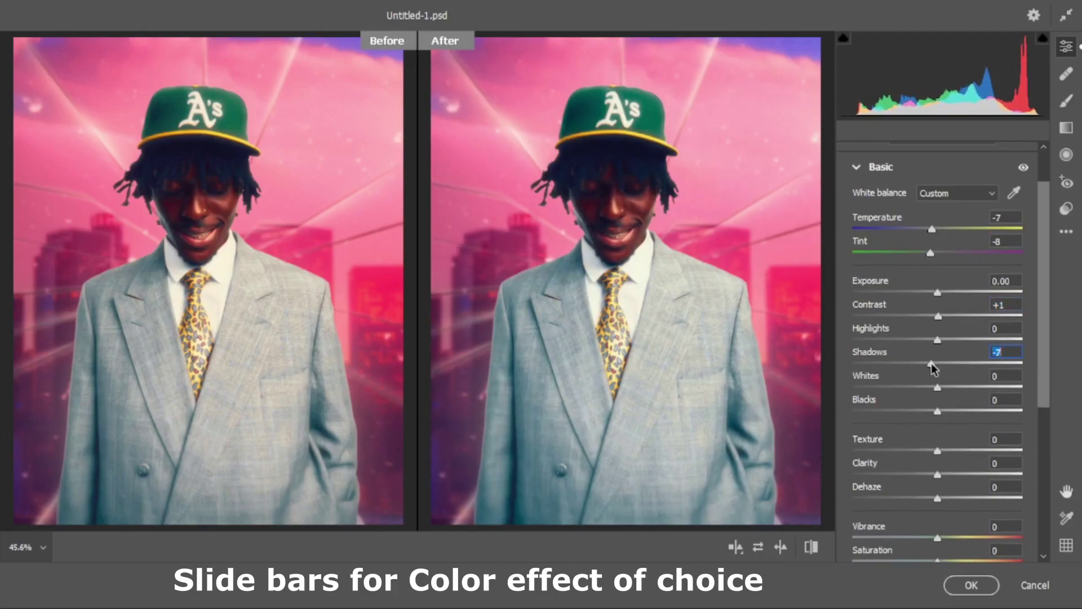
pyautogui.moveTo(936, 412); pyautogui.dragTo(894, 379)
# Set Texture, Clarity and Saturation each to +1 in the Camera Raw Filter.
pyautogui.scroll(-1, 1046, 431)
pyautogui.scroll(-3, 1046, 430)
pyautogui.write('0')
pyautogui.press('Up')
pyautogui.press('Up')
pyautogui.press('Up')
pyautogui.press('Up')
pyautogui.press('Down')
pyautogui.moveTo(939, 398)
pyautogui.mouseDown()
pyautogui.moveTo(967, 400)
pyautogui.moveTo(925, 401)
pyautogui.moveTo(941, 401)
pyautogui.mouseUp()
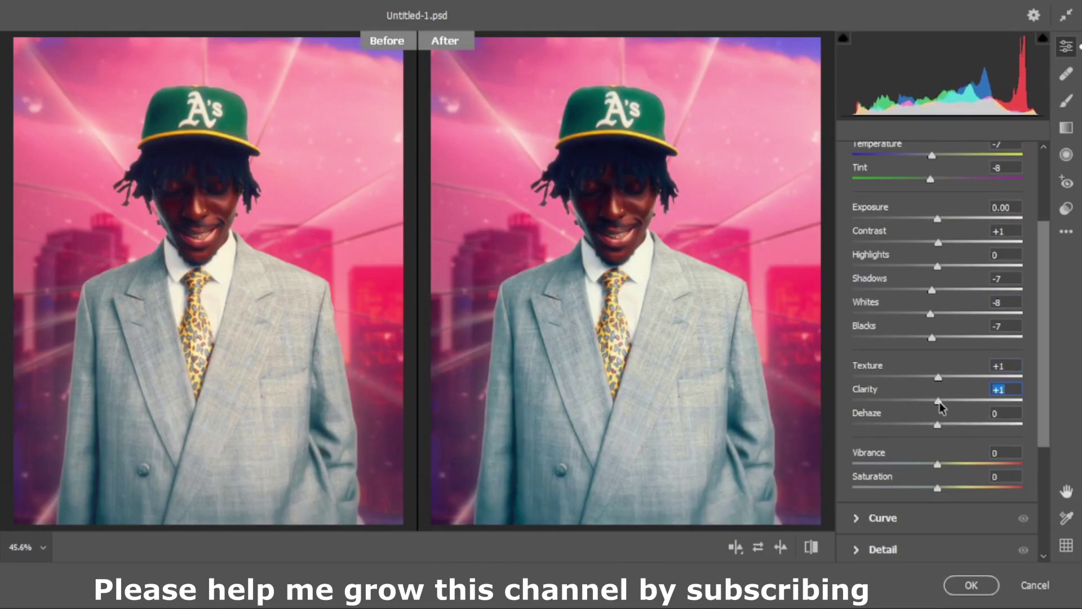
pyautogui.moveTo(938, 488)
pyautogui.mouseDown()
pyautogui.moveTo(953, 488)
pyautogui.moveTo(929, 489)
pyautogui.moveTo(939, 488)
pyautogui.mouseUp()
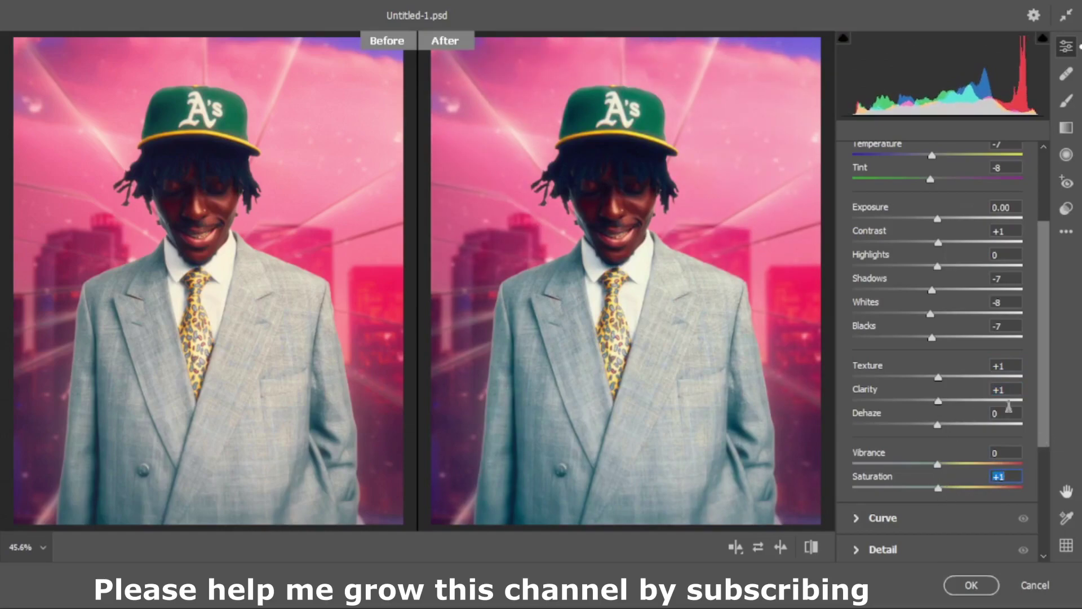
# Set the Vignetting effect to -18, apply the Camera Raw Filter, and compare the image with the layer hidden and shown.
pyautogui.scroll(3, 929, 346)
pyautogui.click(855, 221)
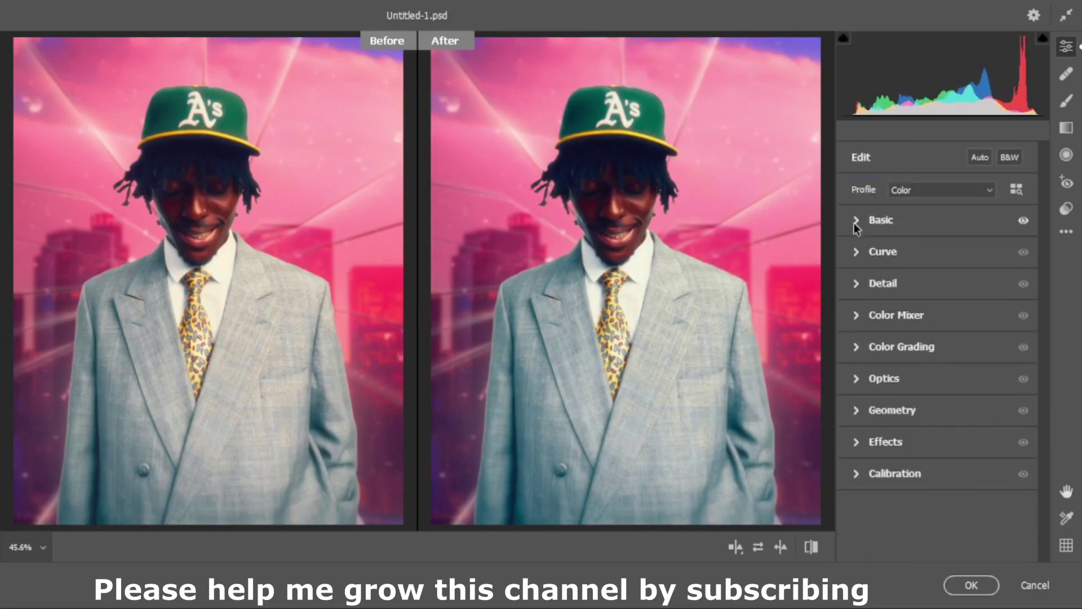
pyautogui.click(861, 448)
pyautogui.moveTo(938, 511)
pyautogui.mouseDown()
pyautogui.moveTo(906, 515)
pyautogui.moveTo(920, 512)
pyautogui.mouseUp()
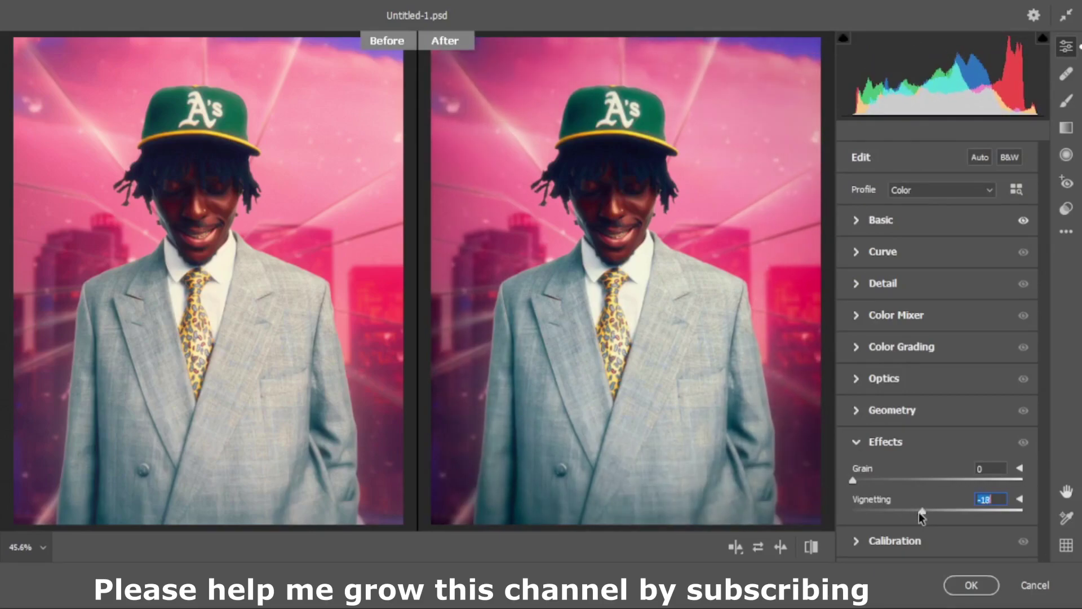
pyautogui.click(856, 444)
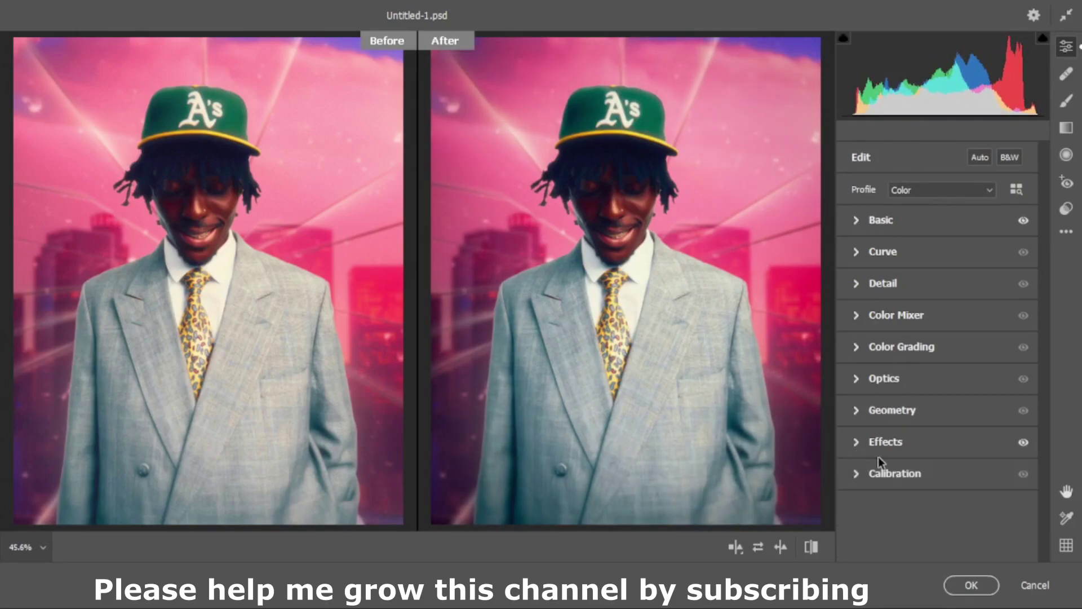
pyautogui.click(969, 584)
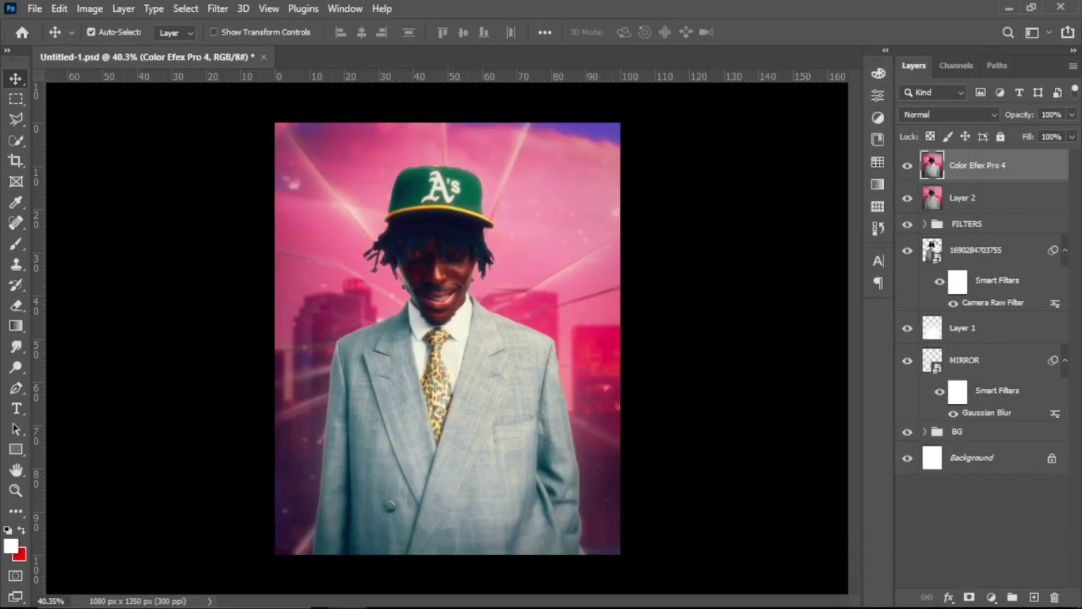
pyautogui.click(907, 166)
pyautogui.click(907, 168)
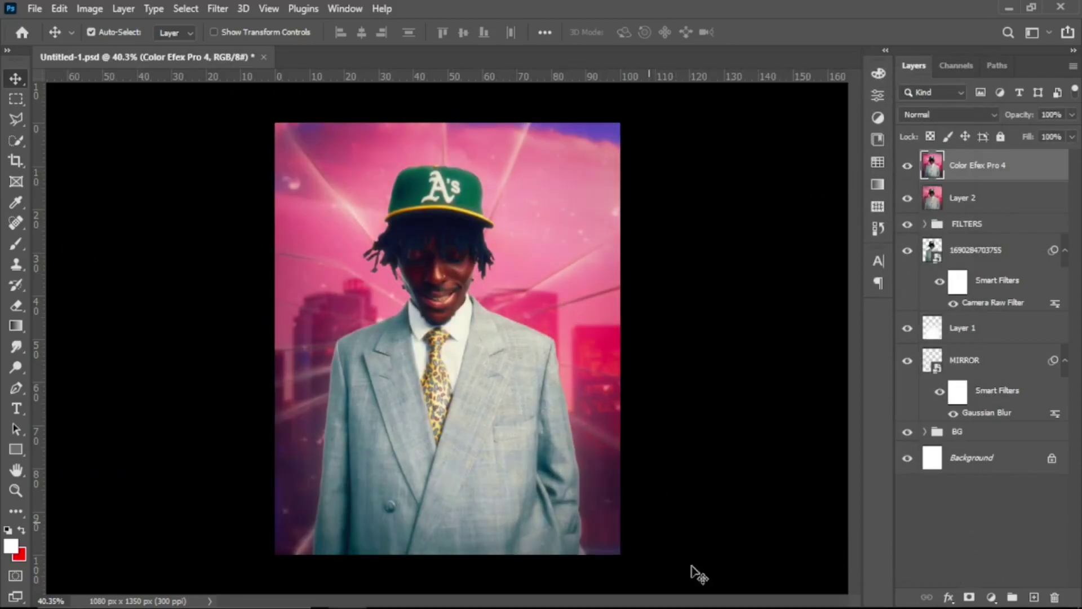